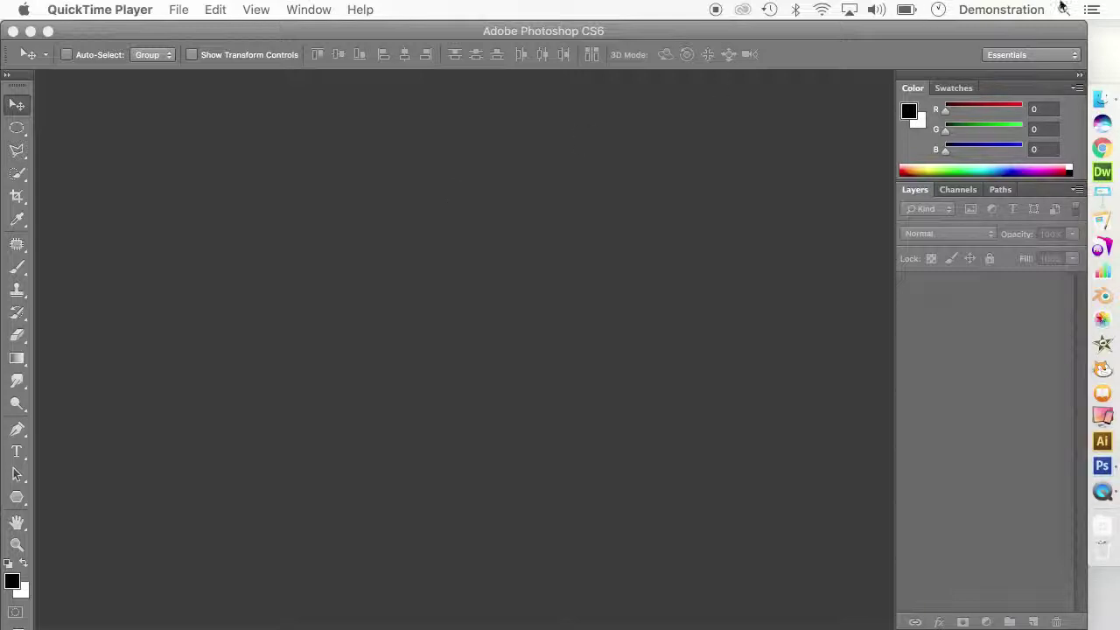
- Bring Photoshop forward and minimise it to the Dock to show the Snow Joke folder
click(31, 33)
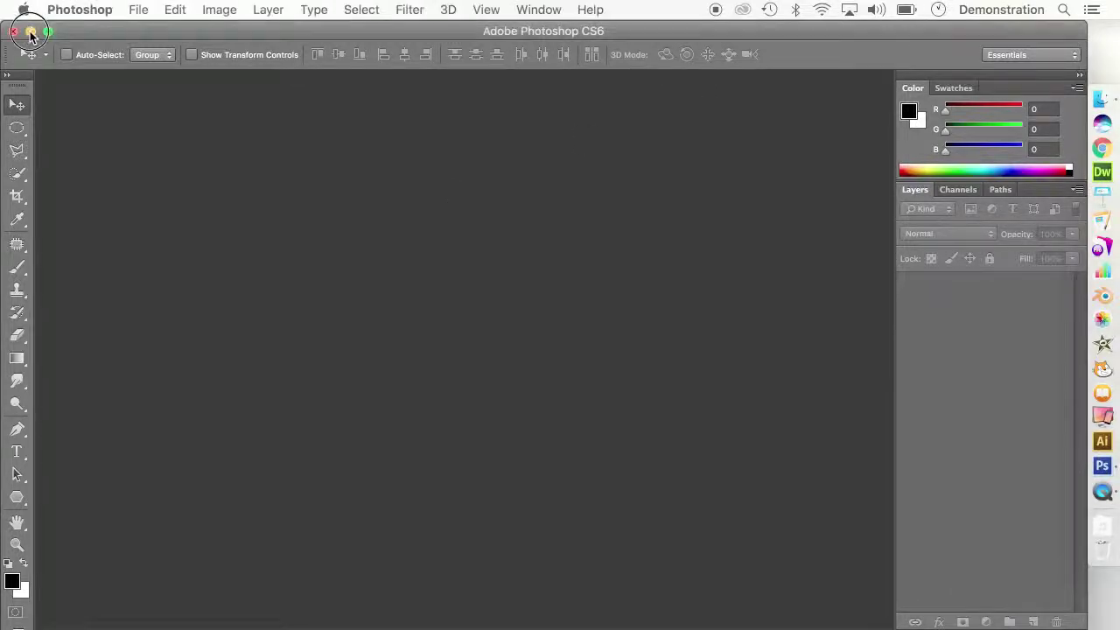
click(30, 32)
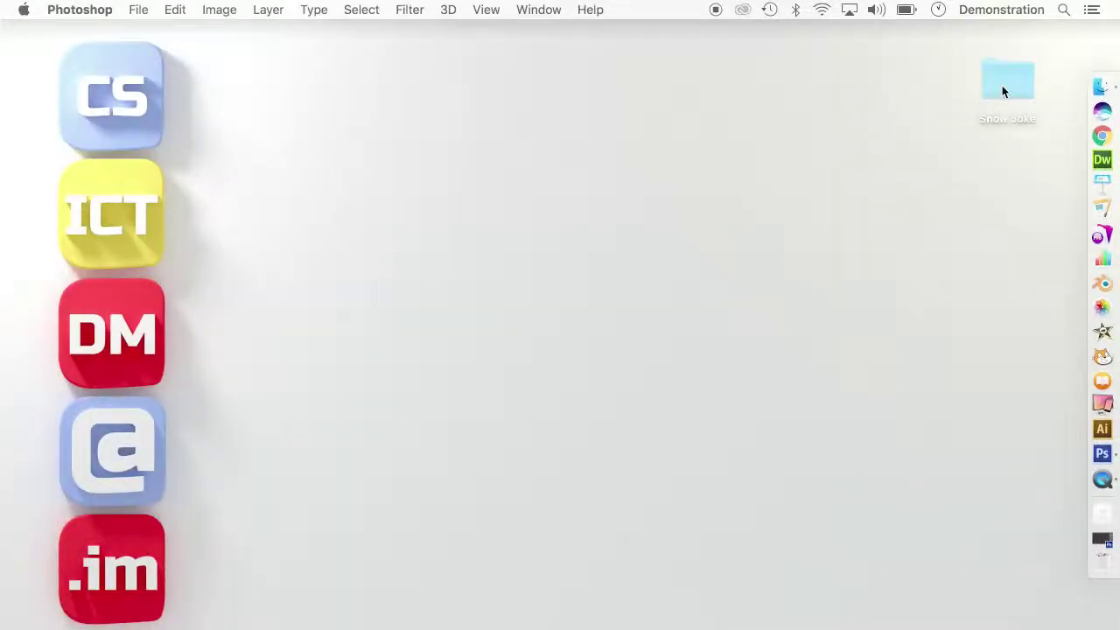
- Open the Snow Joke folder and Quick Look through the images from baubles.png to snowy-tree.png
double_click(1002, 84)
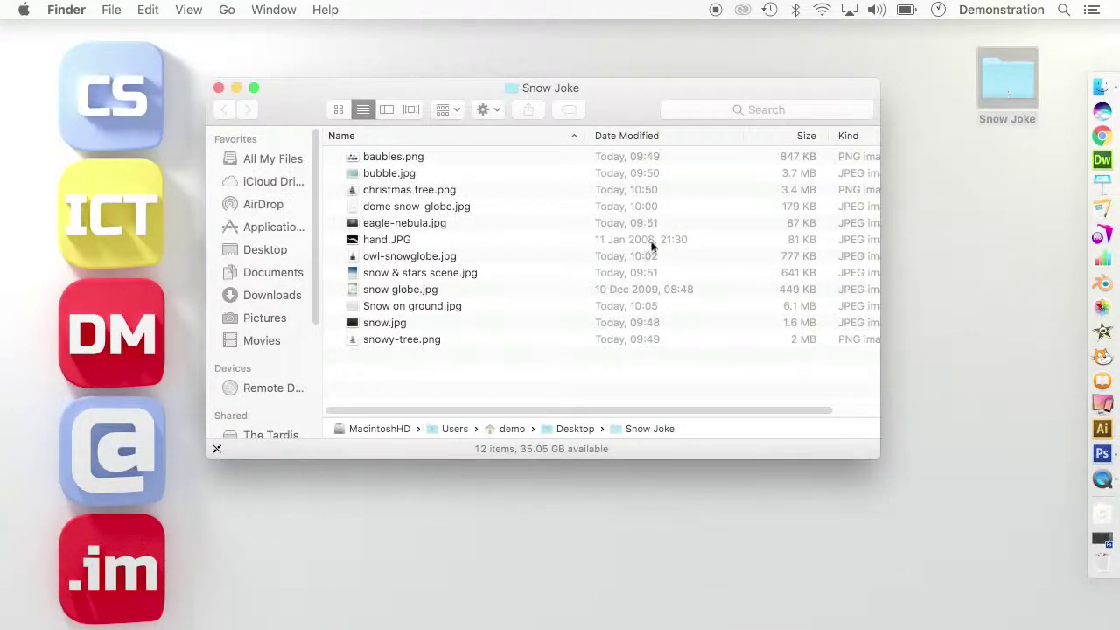
click(398, 158)
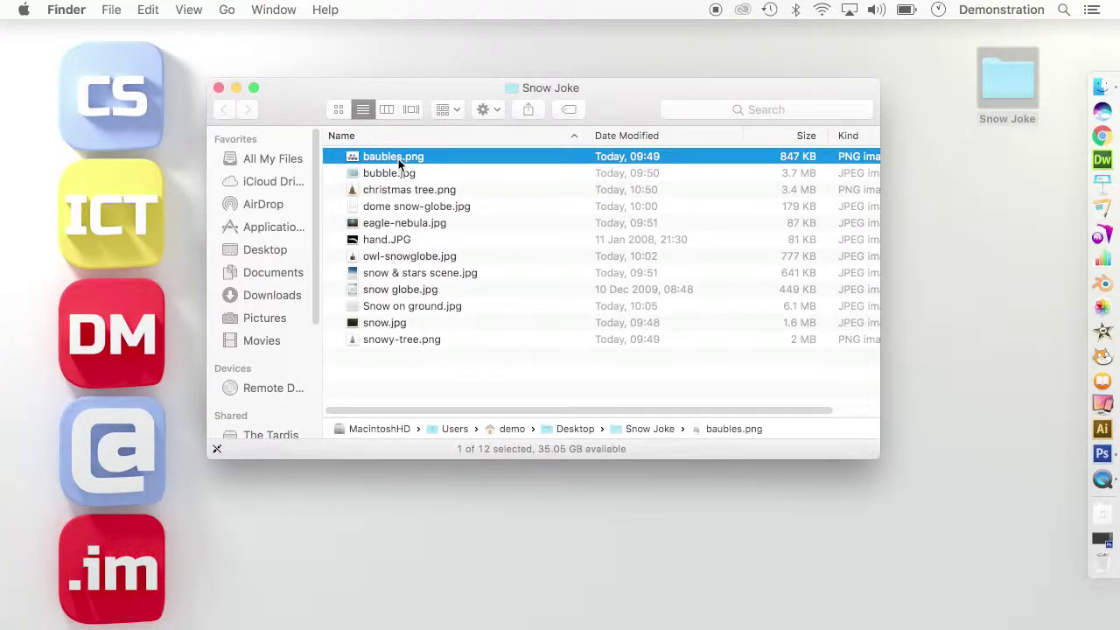
key(space)
key(Down)
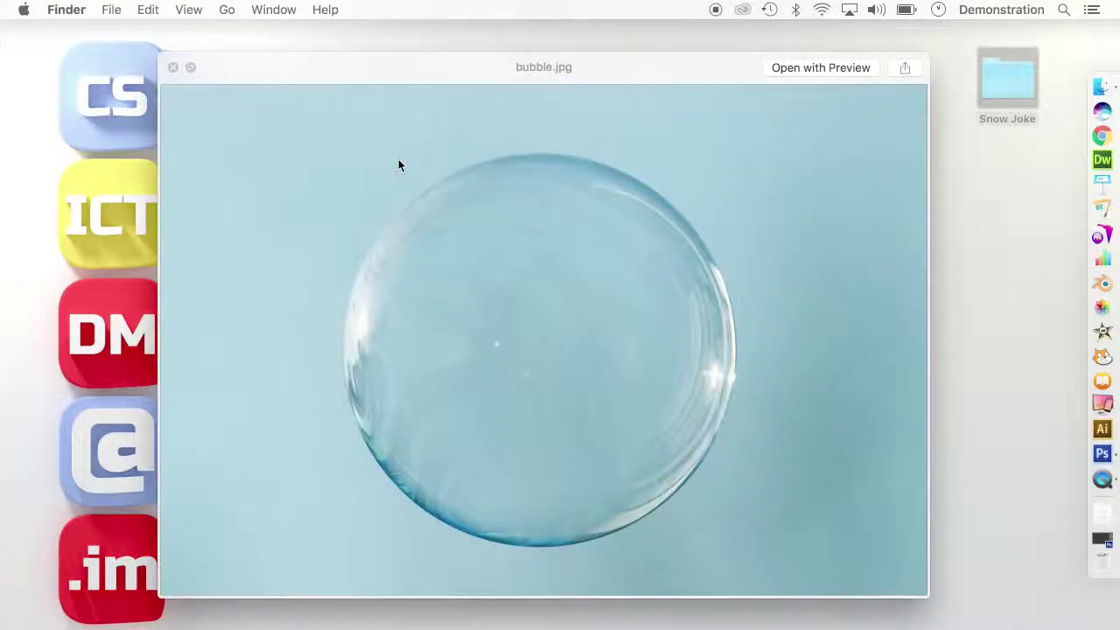
key(Down)
key(Down)
key(Down)
key(Down)
key(Down)
key(Down)
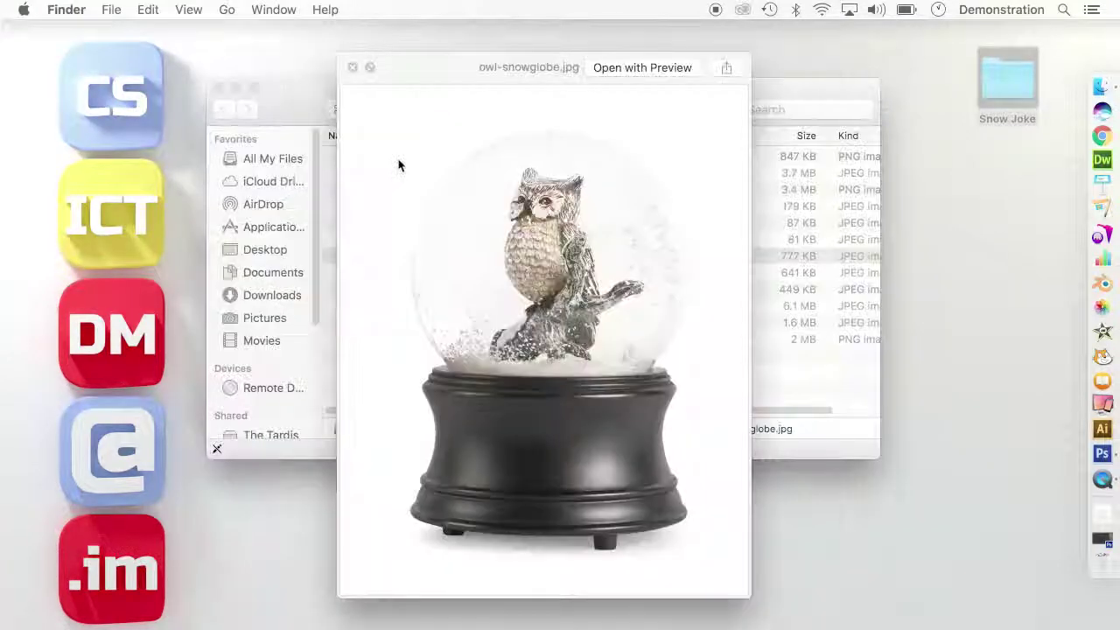
key(Down)
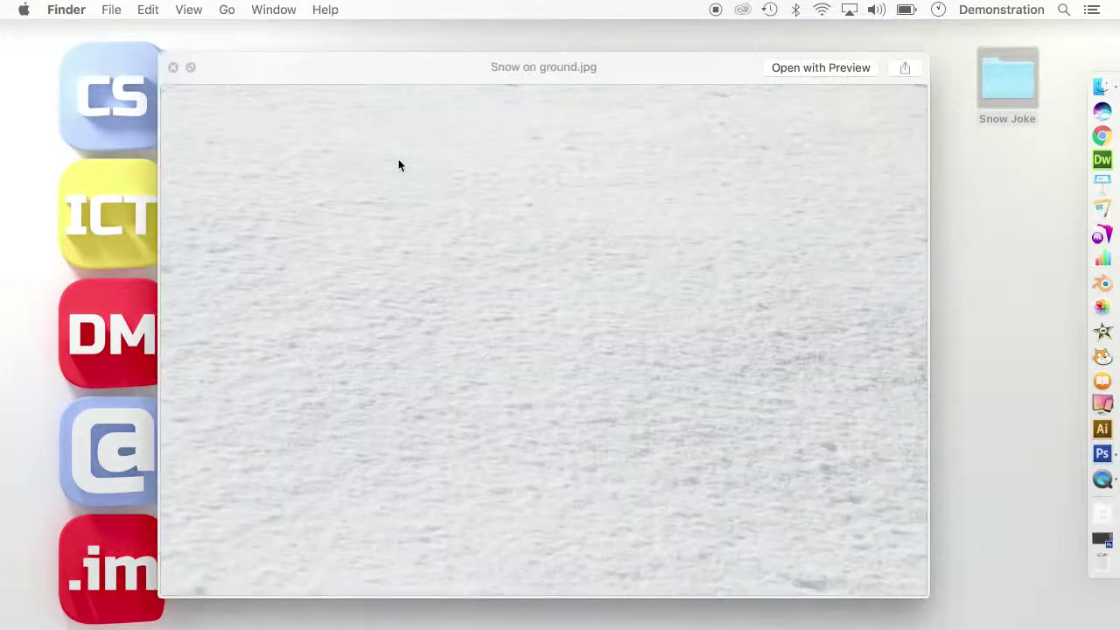
key(Down)
key(Down)
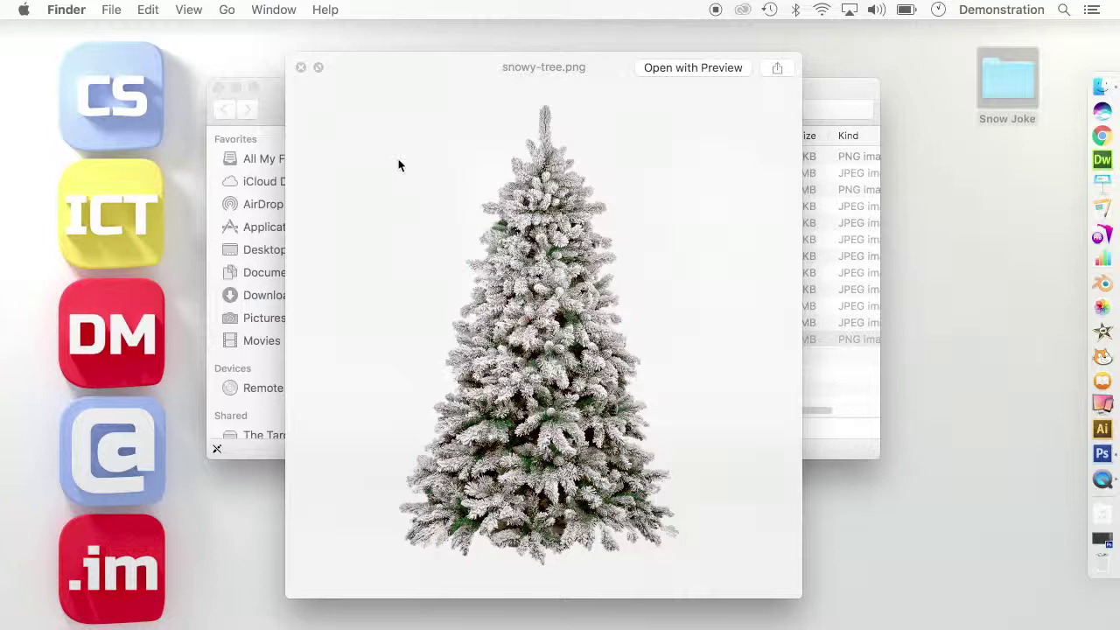
key(Down)
key(Down)
key(Down)
key(Down)
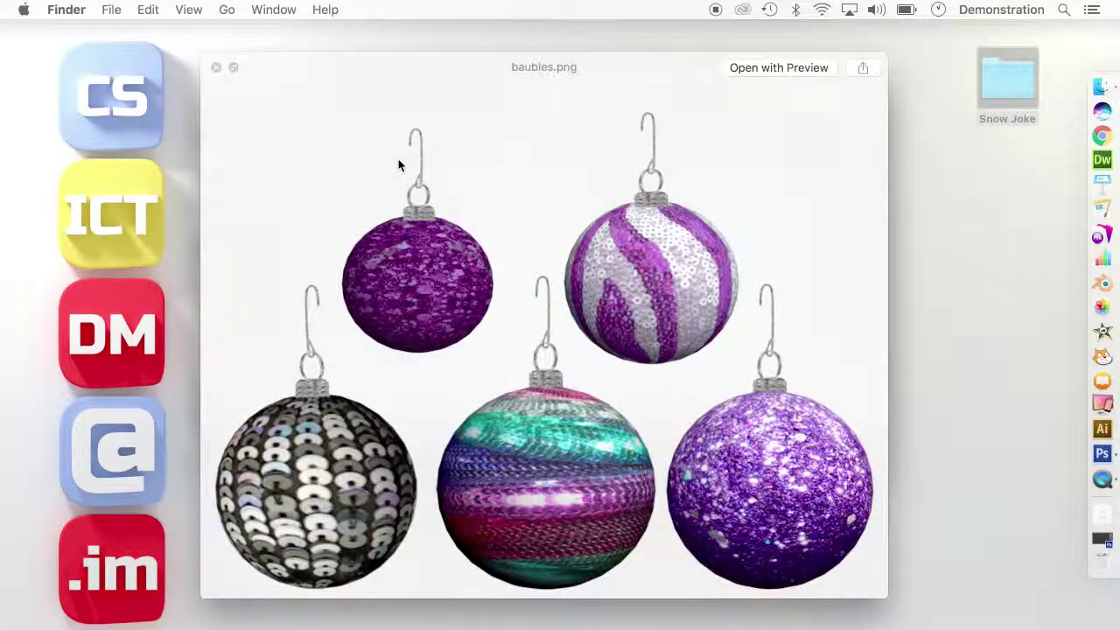
- Close the preview and bring the empty Photoshop workspace back to the front
click(216, 67)
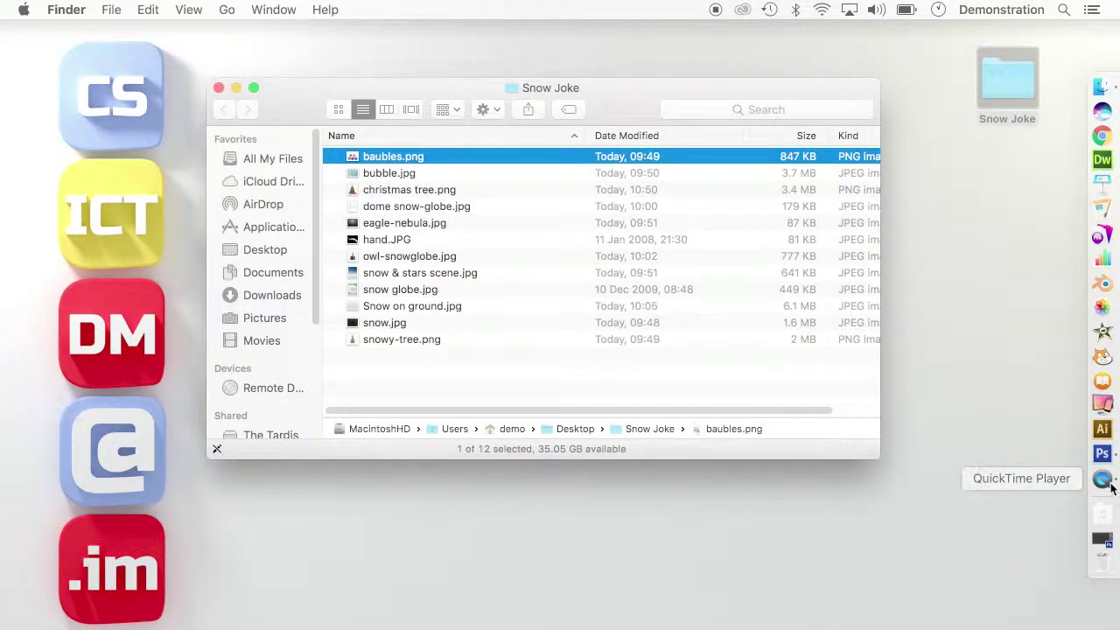
click(1104, 481)
click(1103, 454)
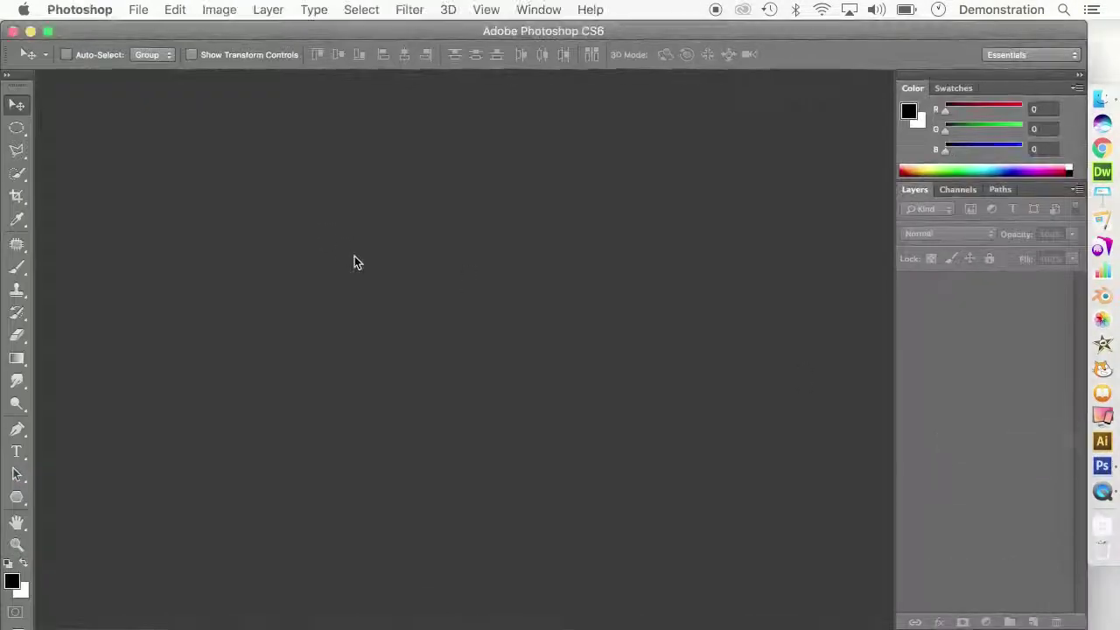
- Create a new white RGB document 1600 × 1200 pixels at 150 pixels/inch
click(140, 9)
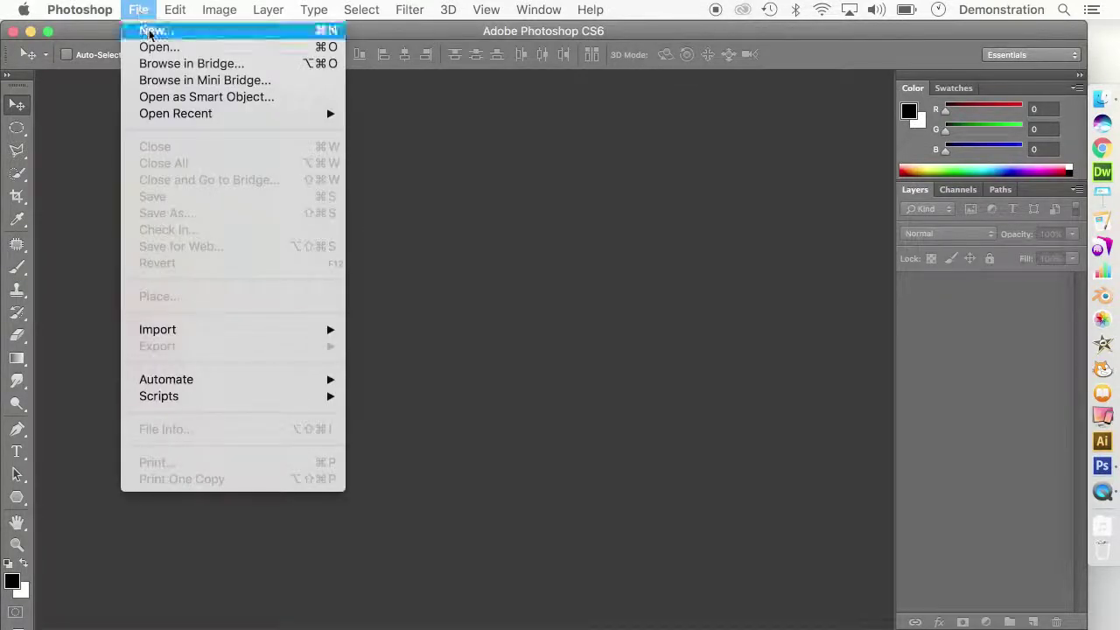
click(151, 33)
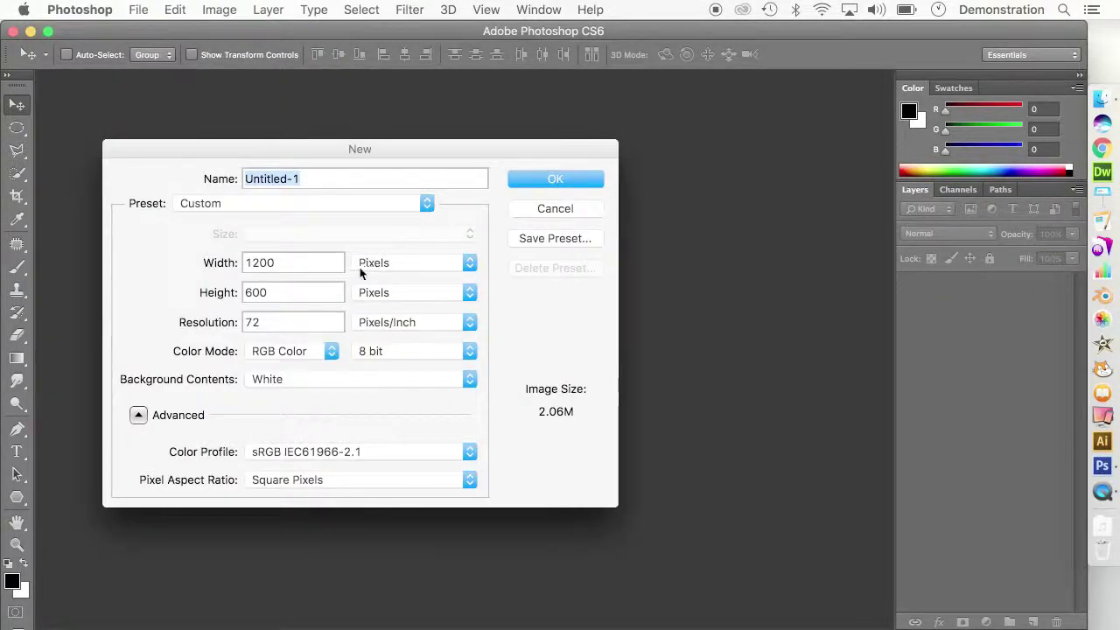
double_click(285, 263)
text(1600)
double_click(279, 292)
text(1200)
double_click(280, 321)
text(1)
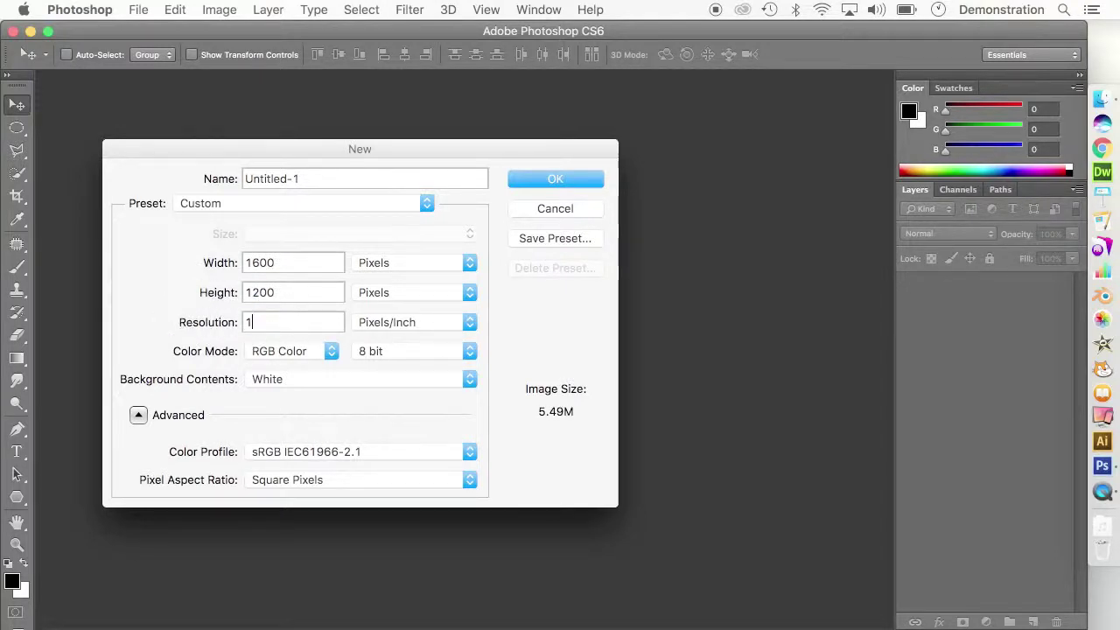
text(50)
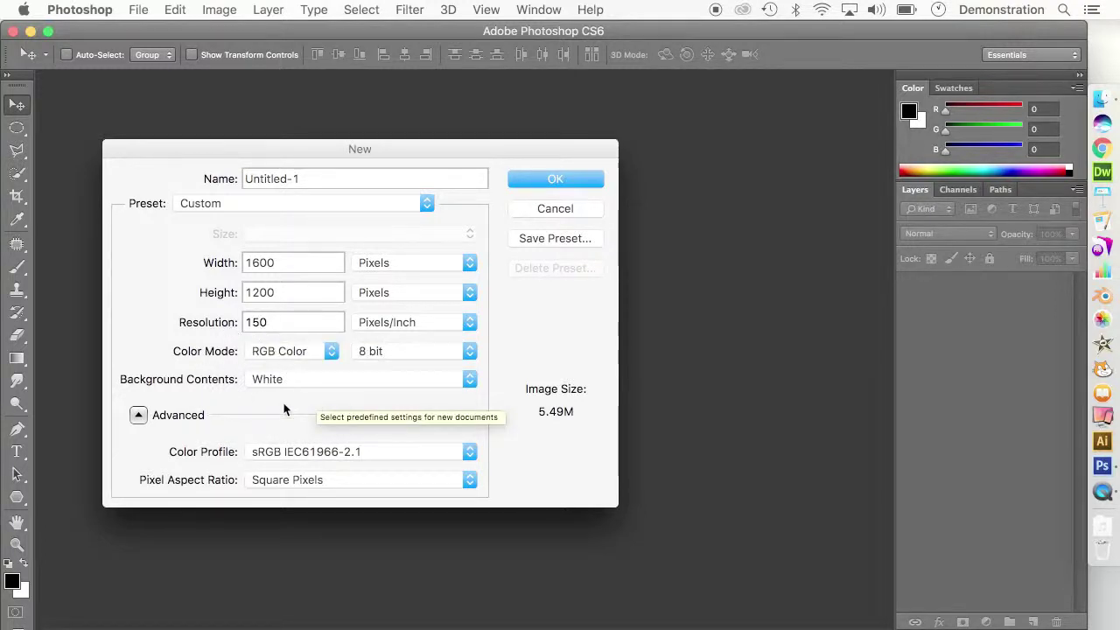
click(553, 181)
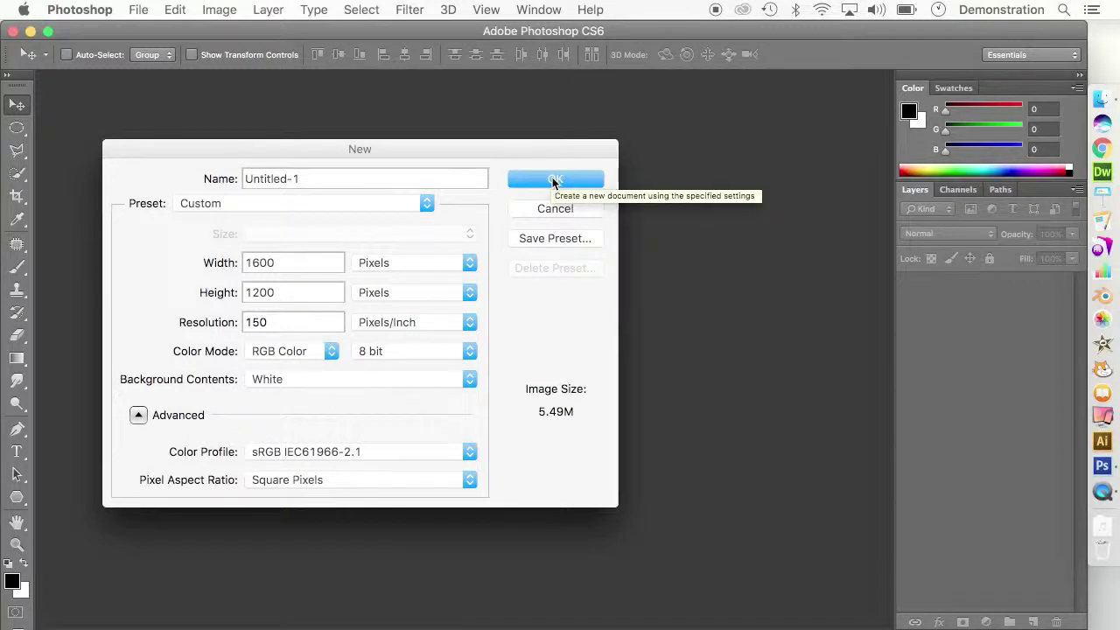
click(553, 181)
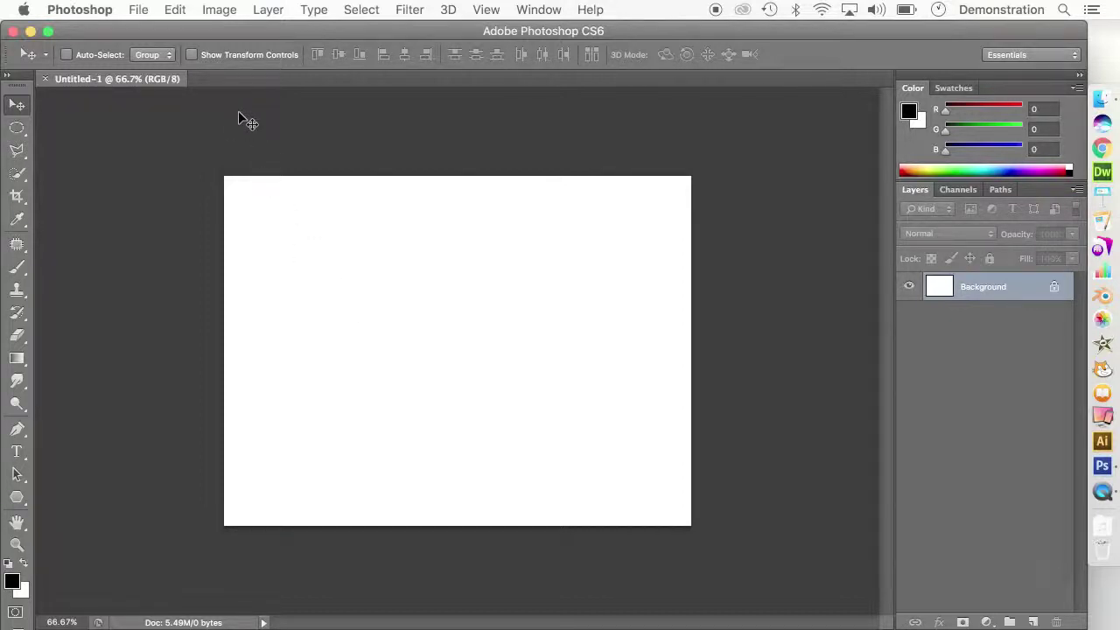
- Place snow & stars scene.jpg from Snow Joke and scale it up to fill the canvas
click(140, 10)
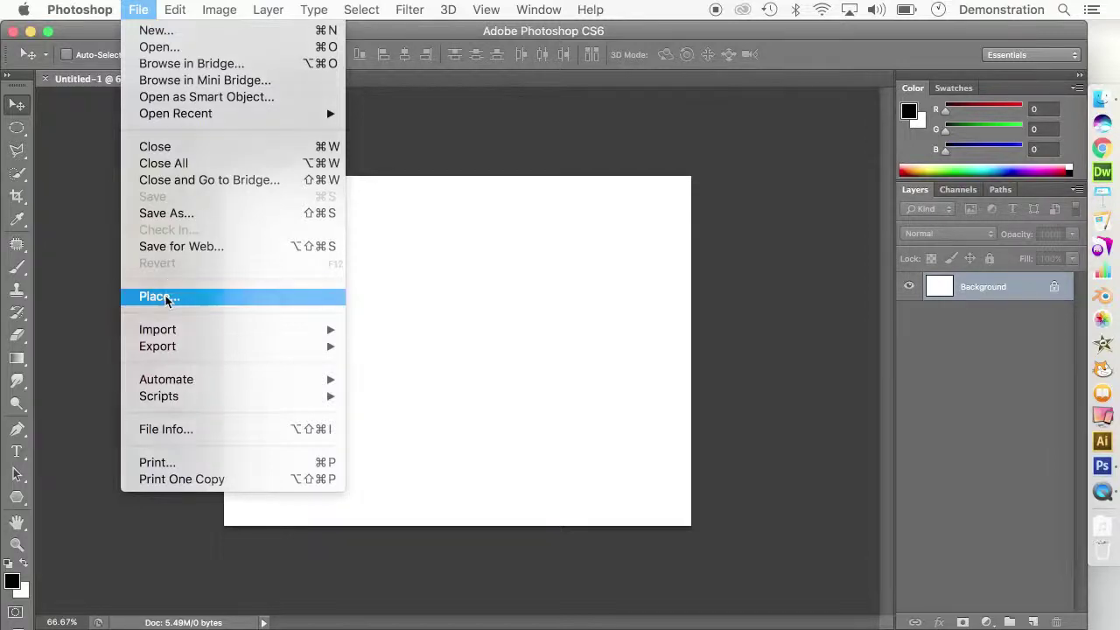
click(166, 298)
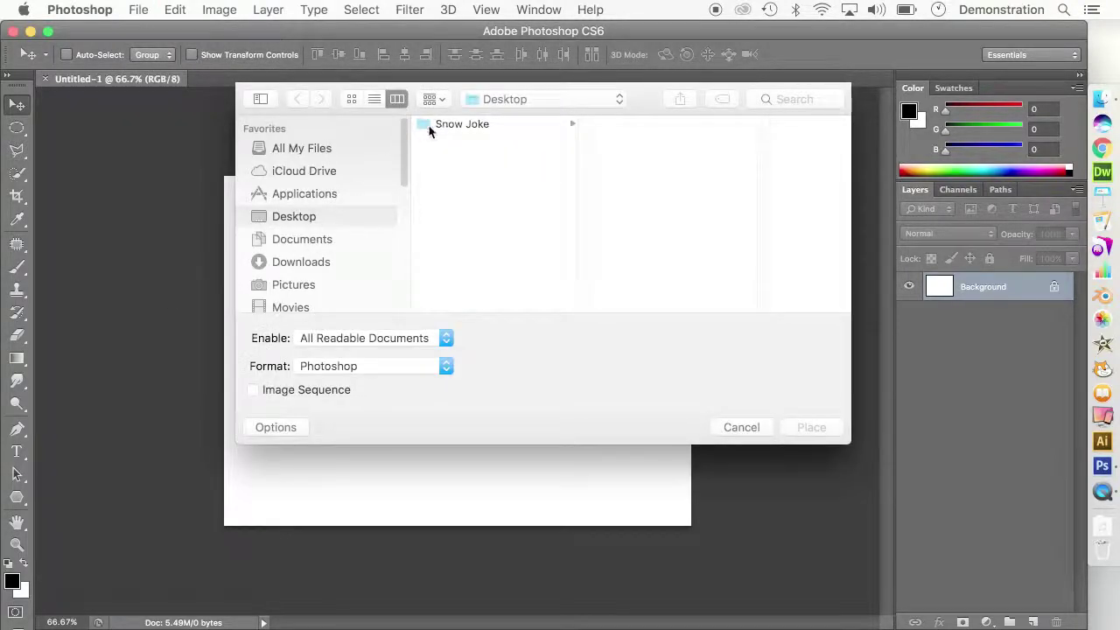
click(425, 127)
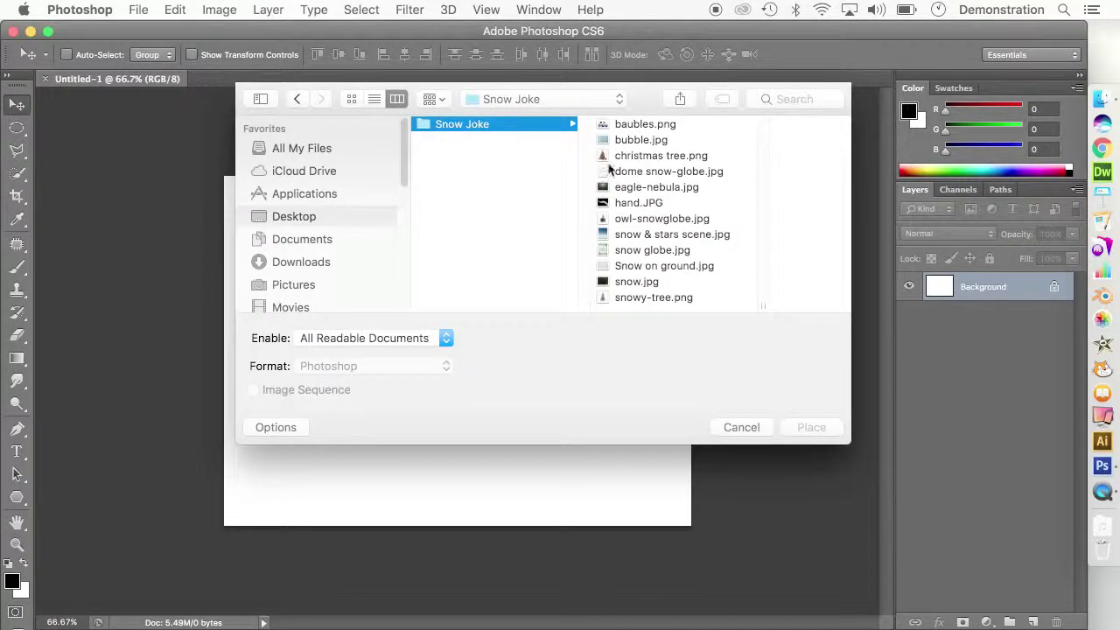
click(688, 236)
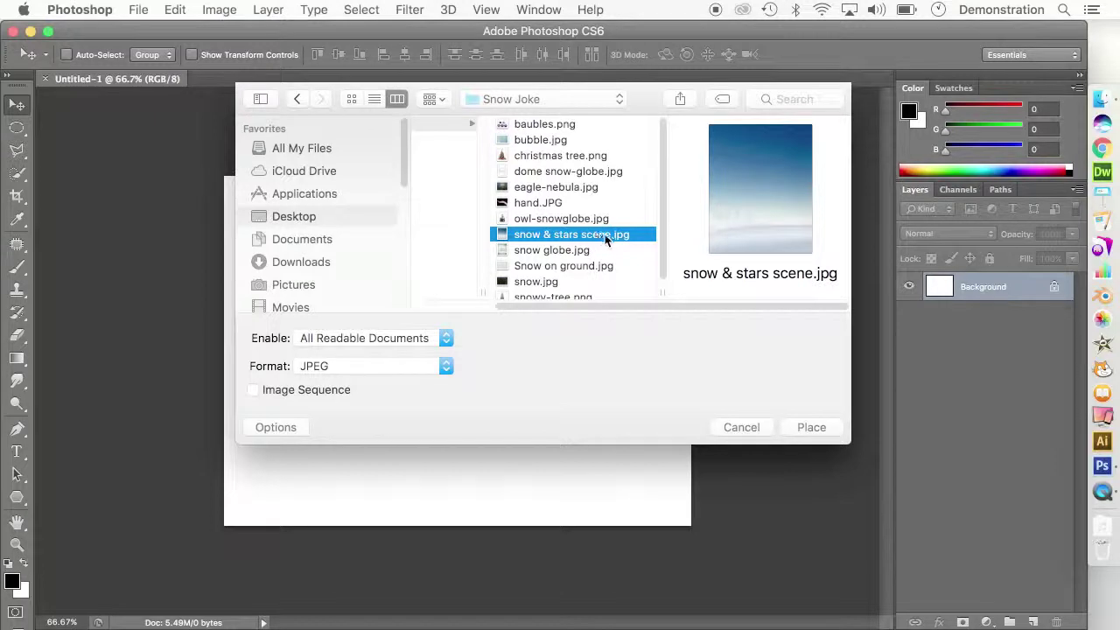
click(814, 429)
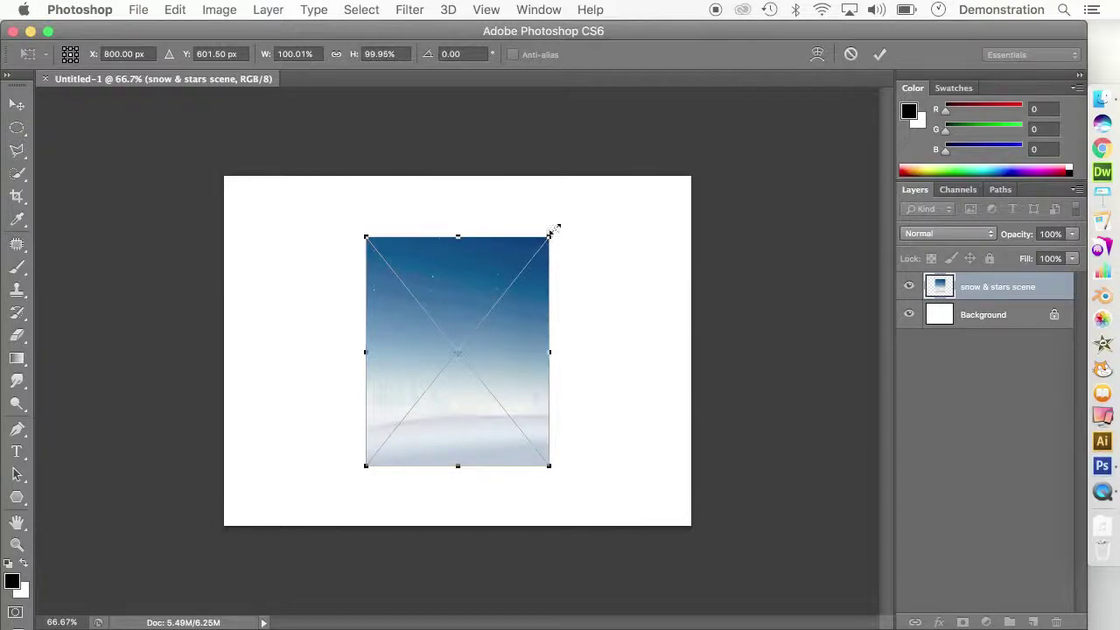
drag(548, 235, 765, 111)
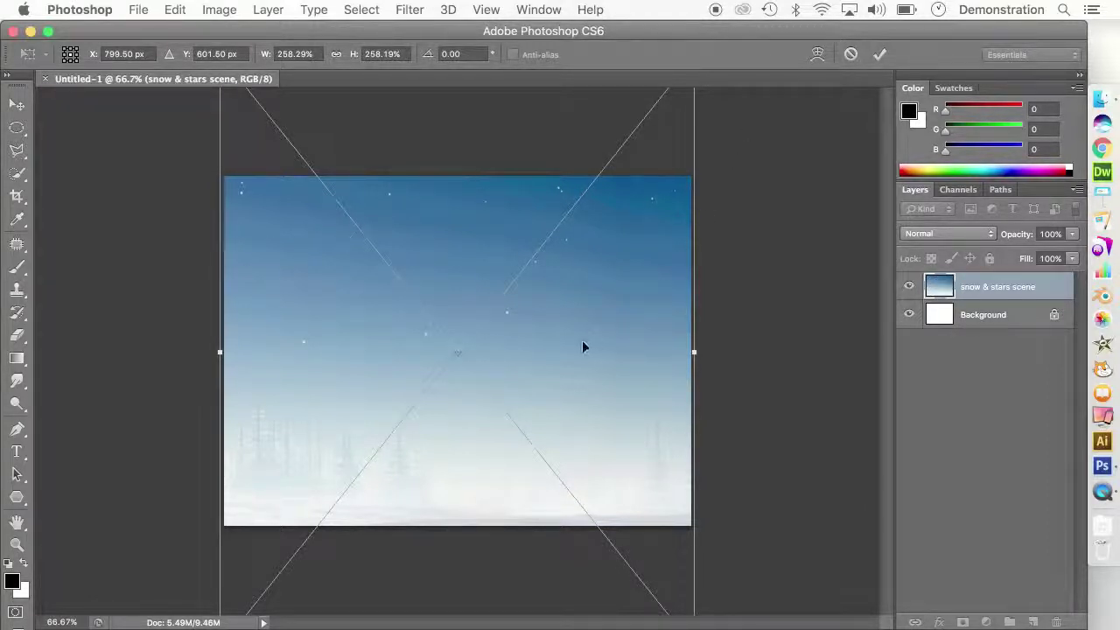
drag(577, 383, 579, 350)
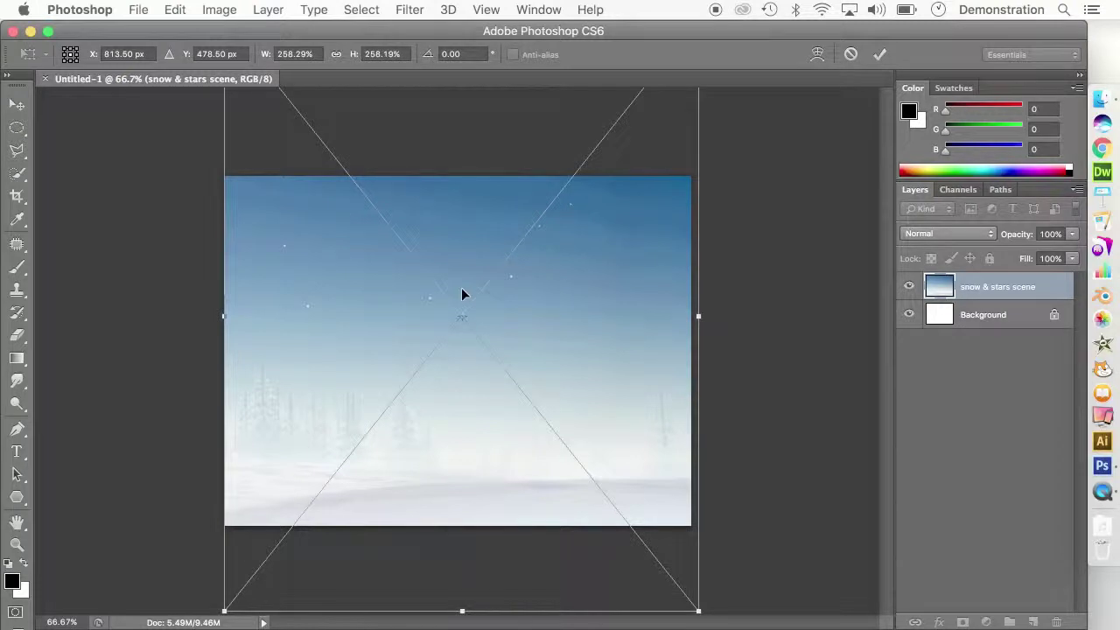
key(Return)
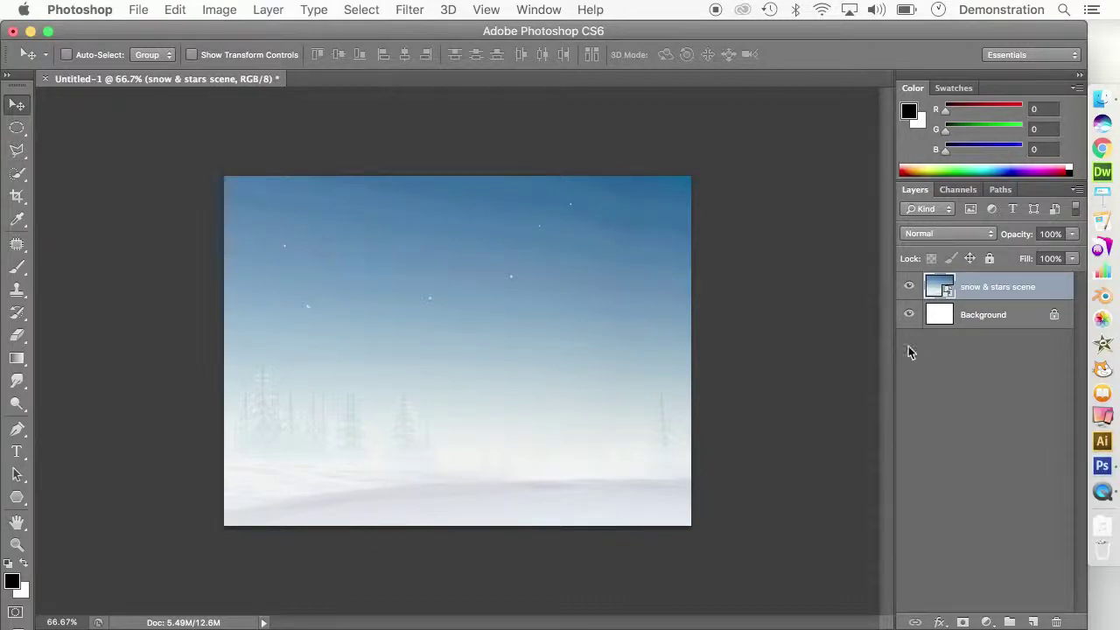
- Lock the snow scene layer, then place eagle-nebula.jpg scaled to 120% over the canvas
click(990, 259)
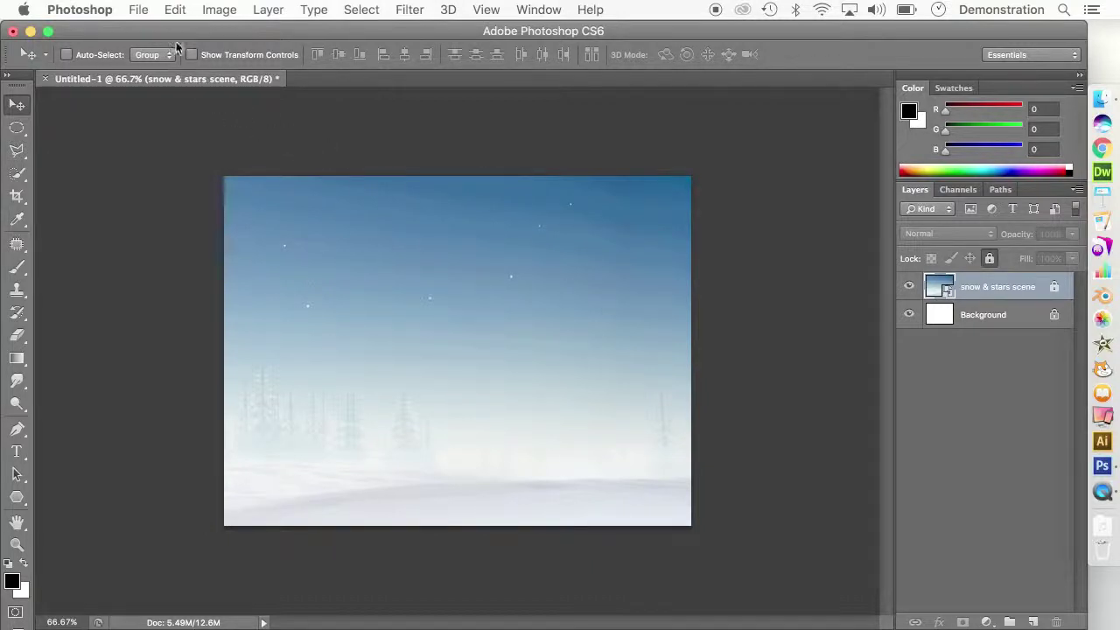
click(139, 9)
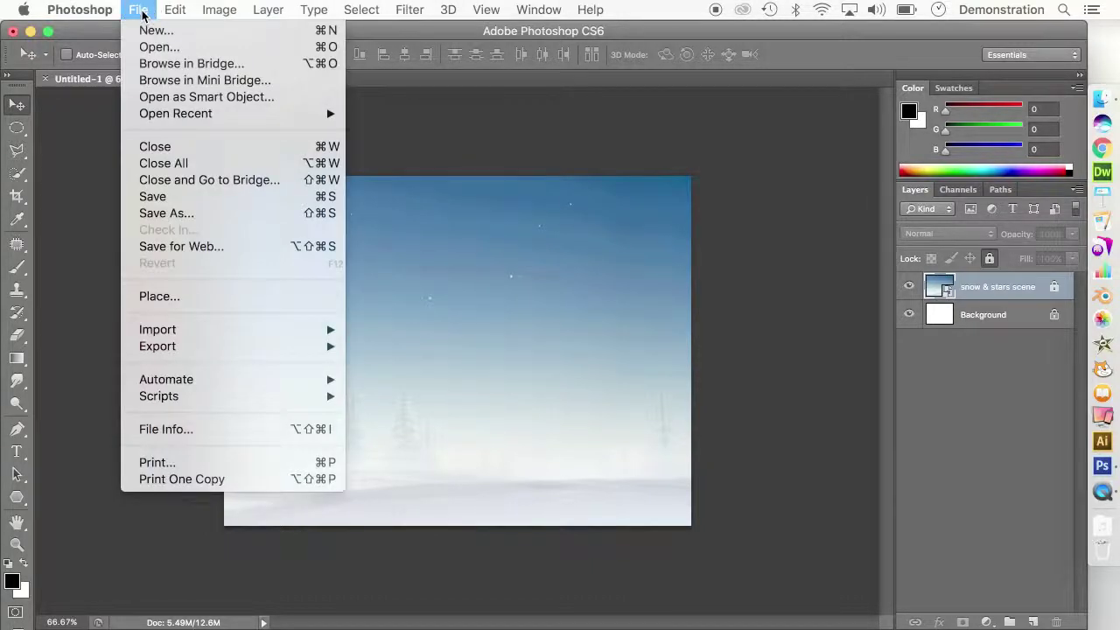
click(193, 297)
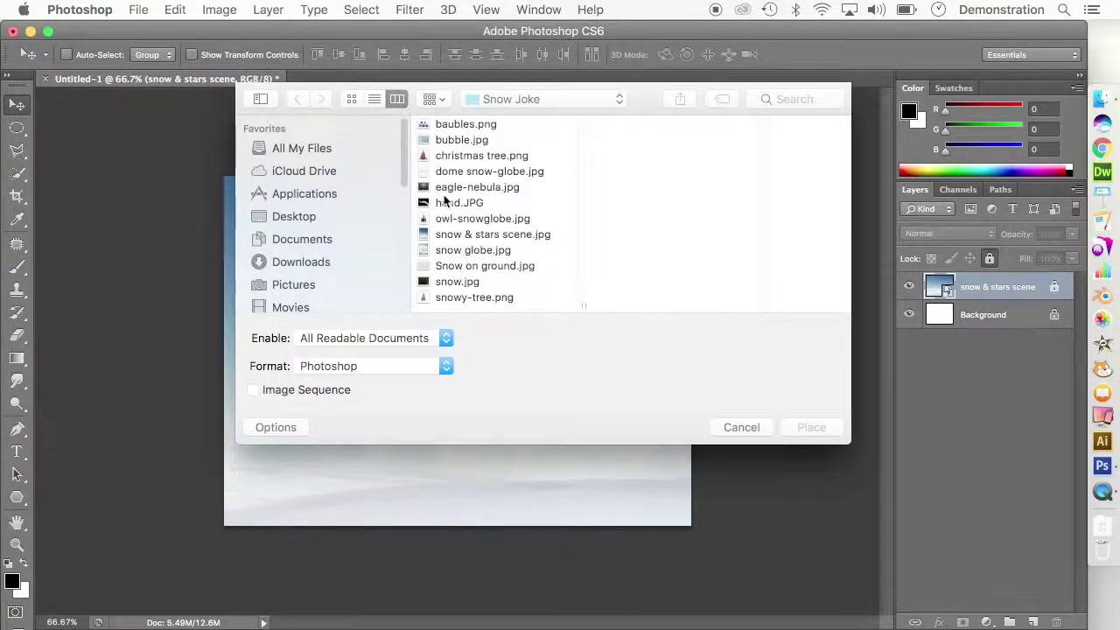
click(473, 188)
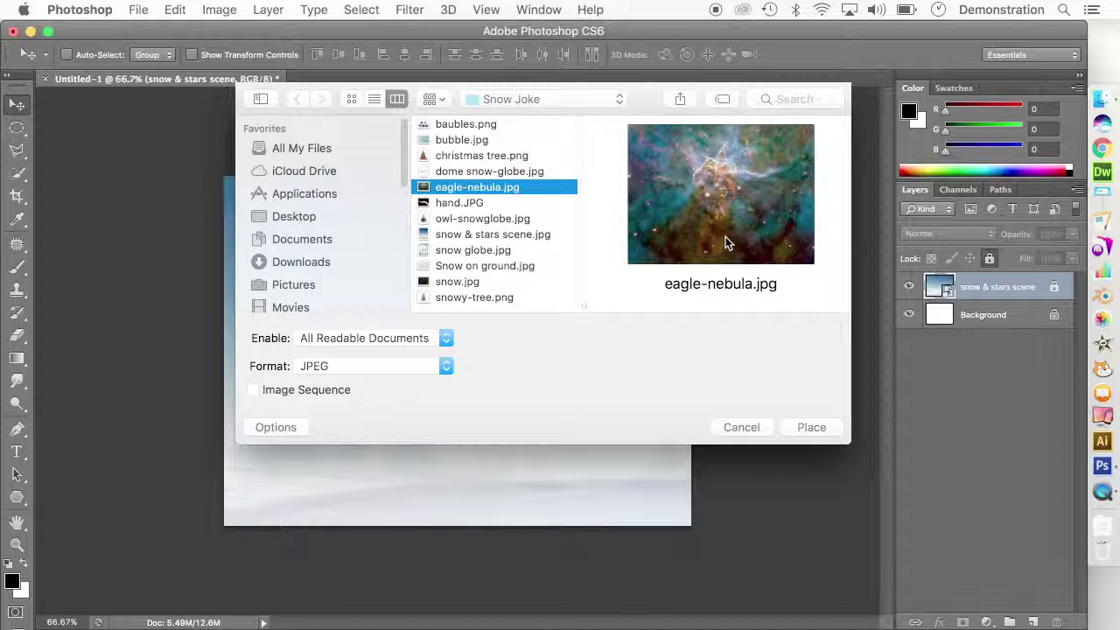
click(819, 431)
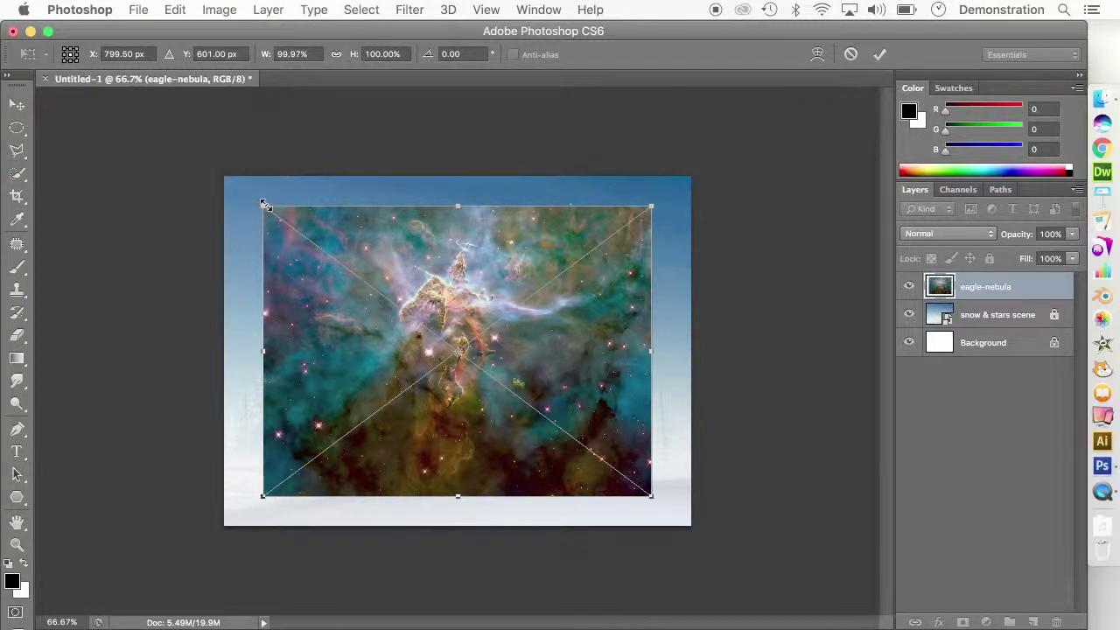
drag(264, 204, 225, 172)
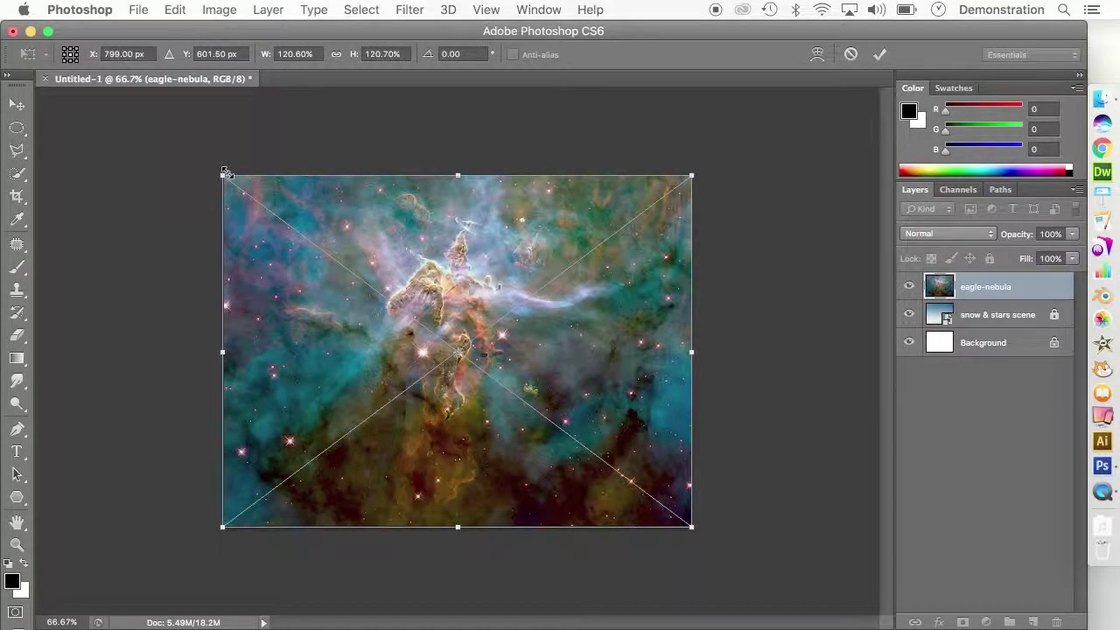
key(Return)
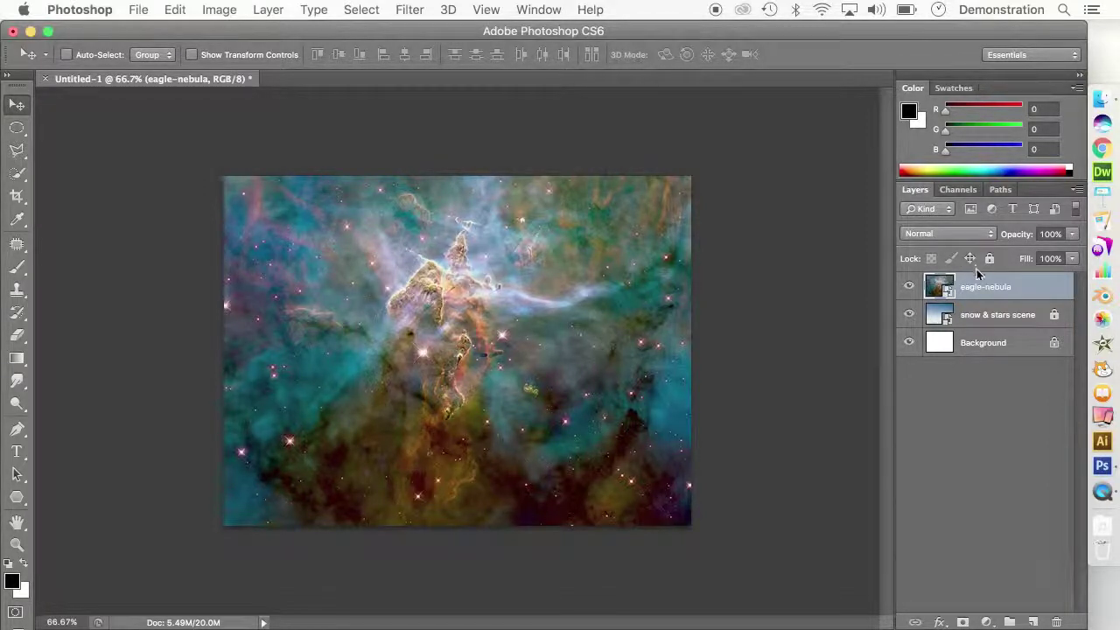
- Set the eagle-nebula layer to Screen blend mode and add a white layer mask
click(934, 234)
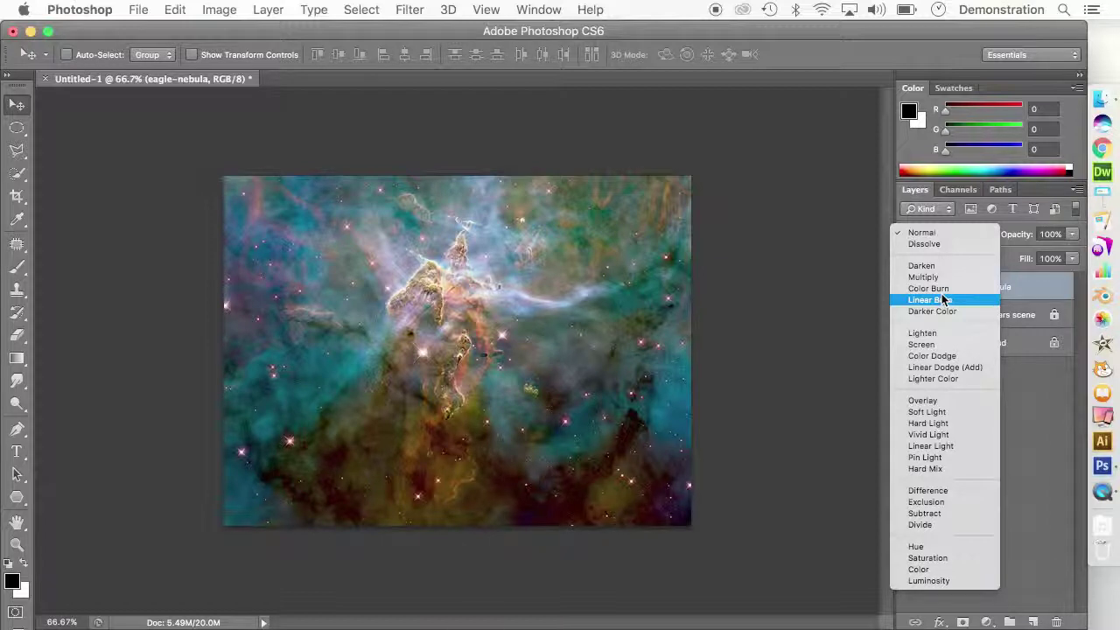
click(950, 344)
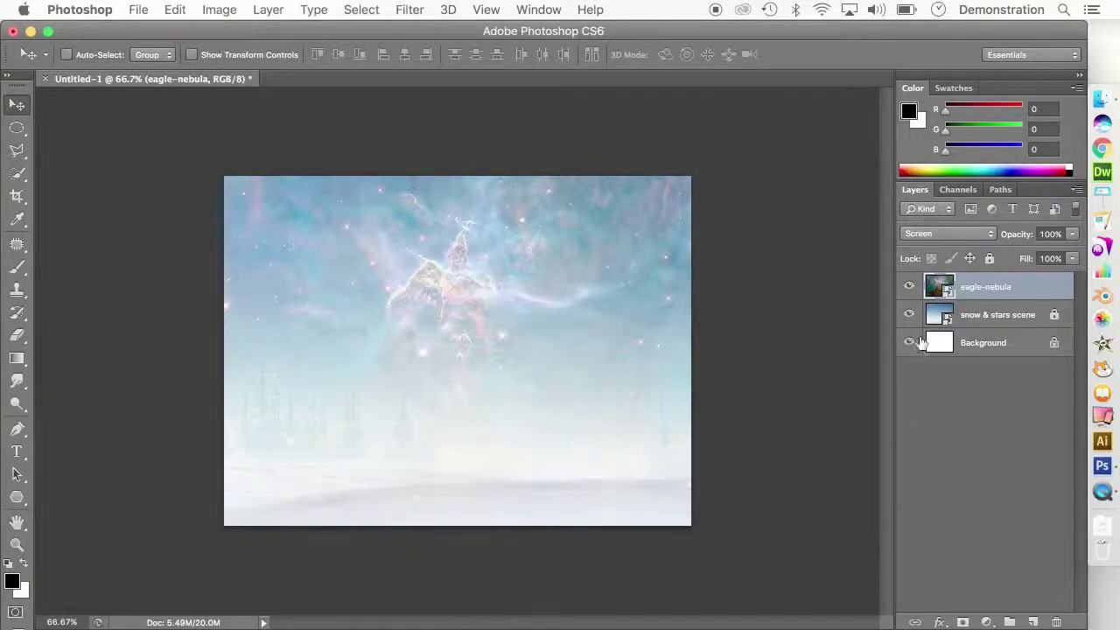
click(963, 622)
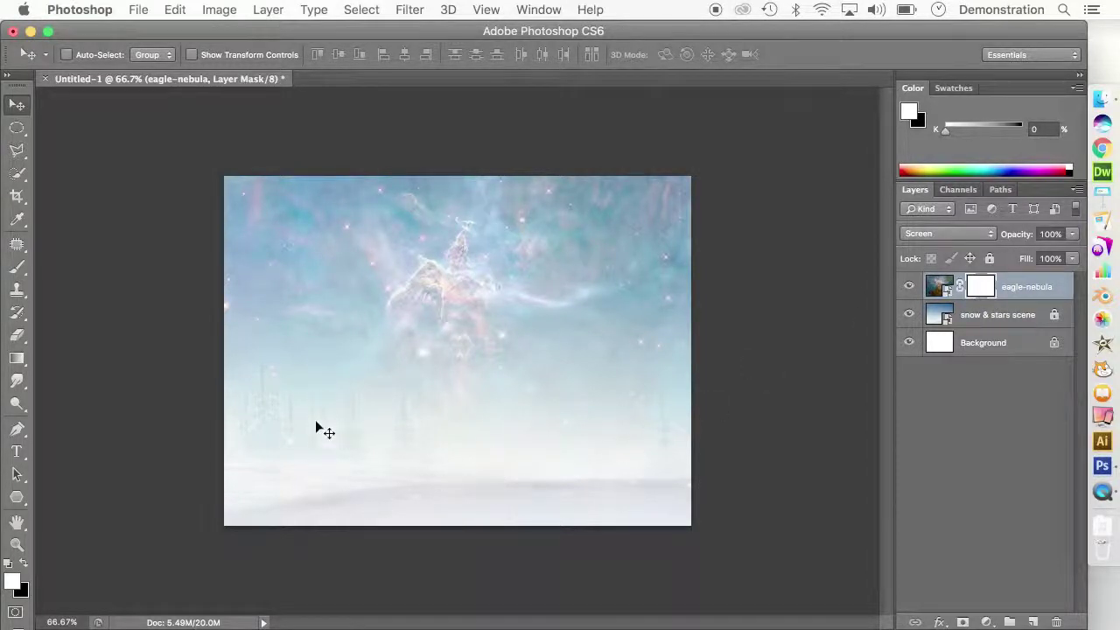
- Draw a linear white-to-black gradient down the nebula mask, then lock the nebula layer
click(22, 360)
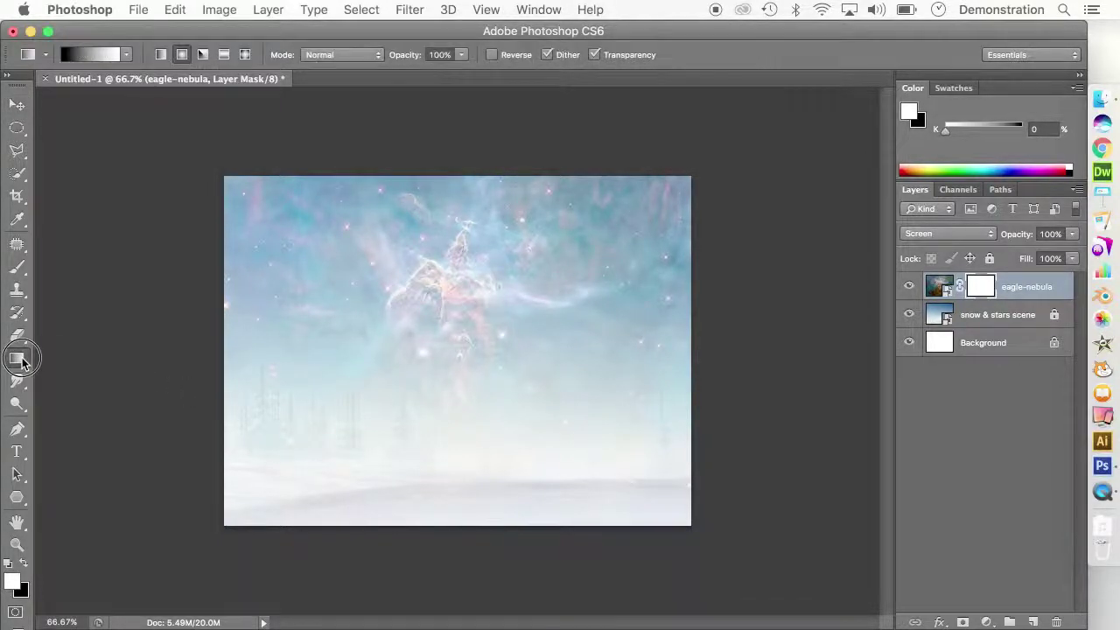
click(161, 55)
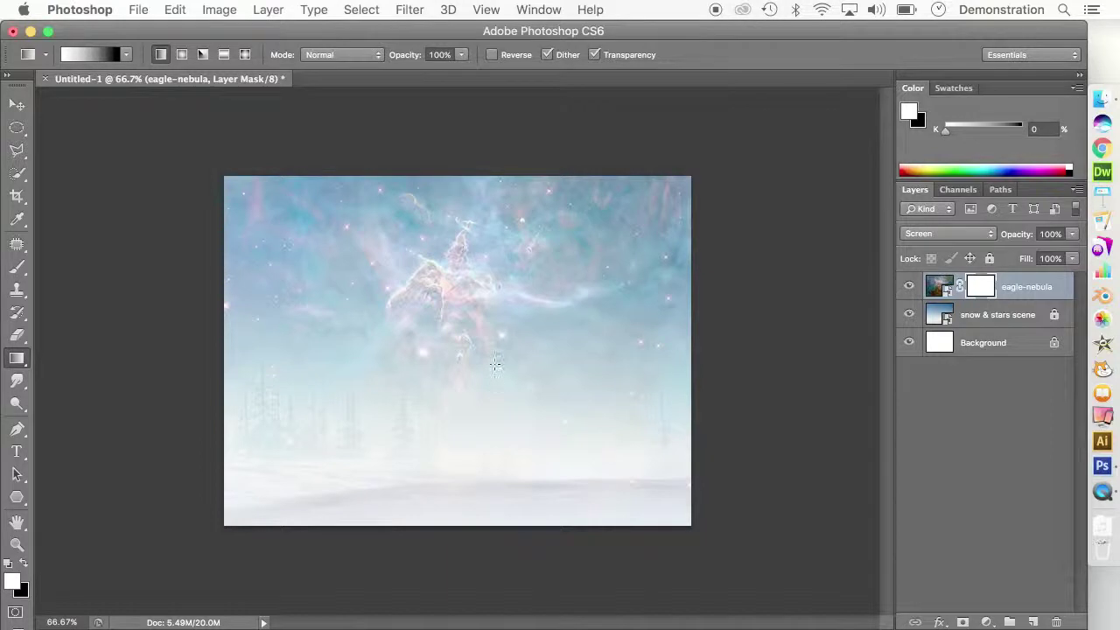
drag(470, 223, 470, 484)
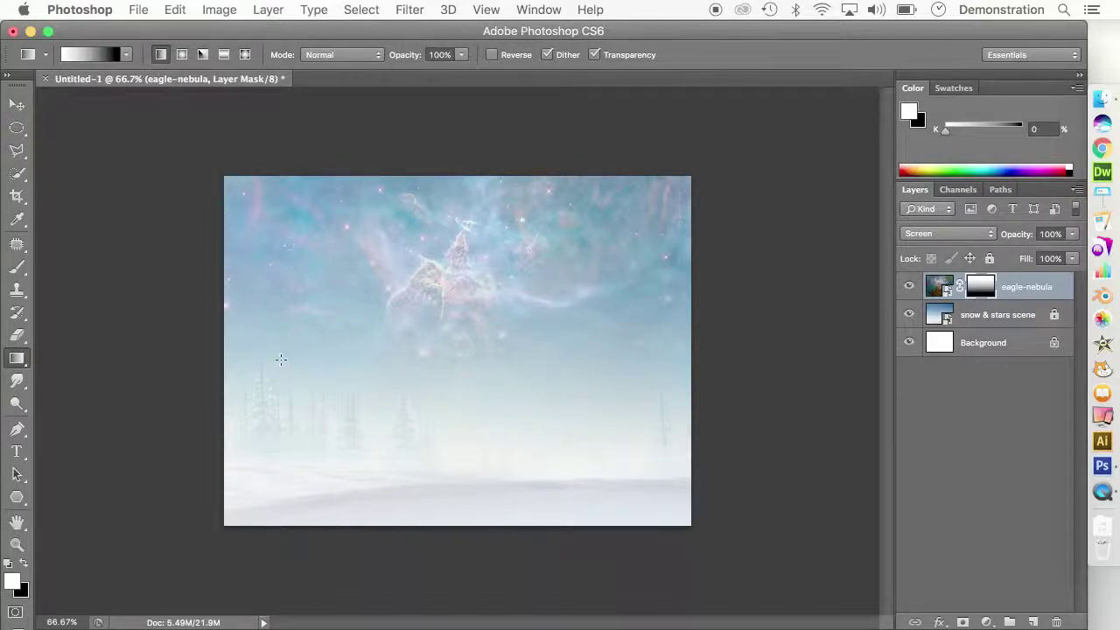
drag(285, 345, 285, 454)
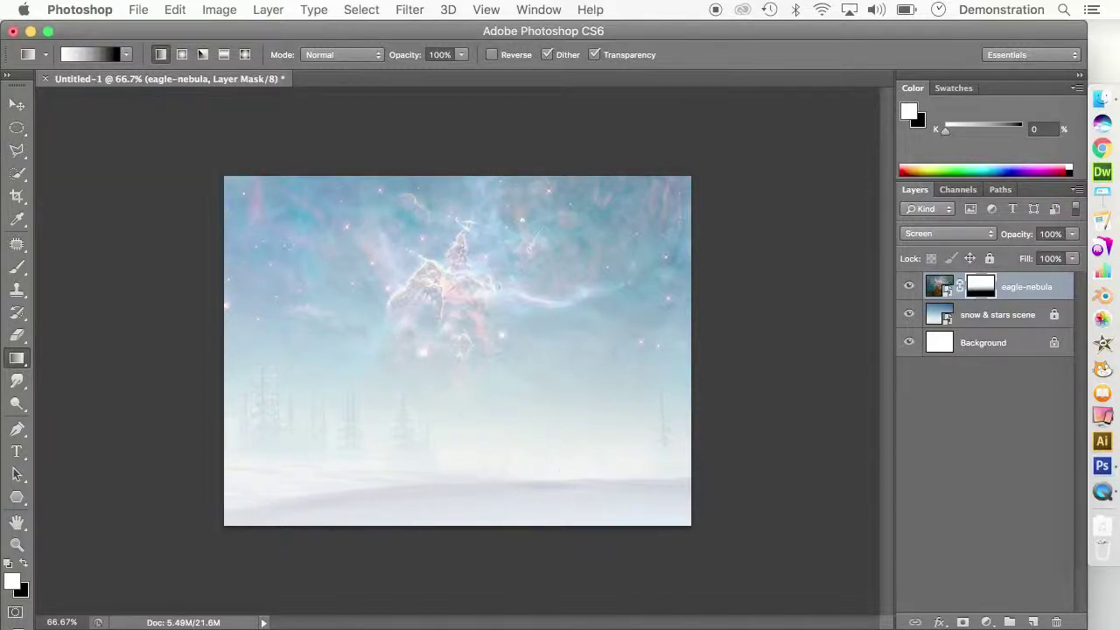
click(992, 260)
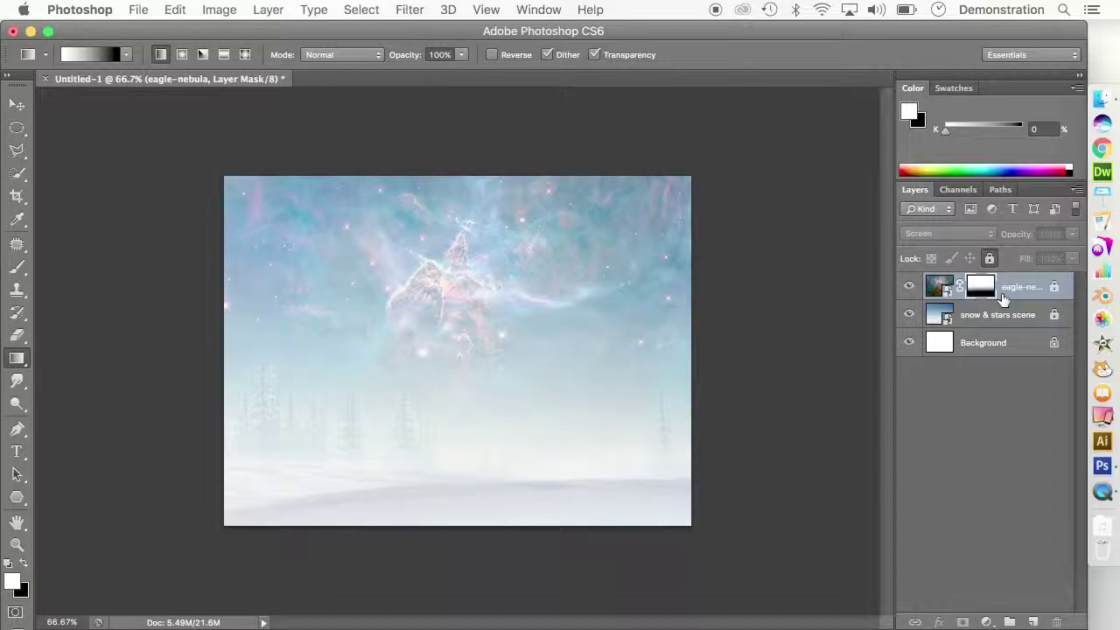
- Place bubble.jpg as a new layer above the eagle-nebula and commit it
click(139, 10)
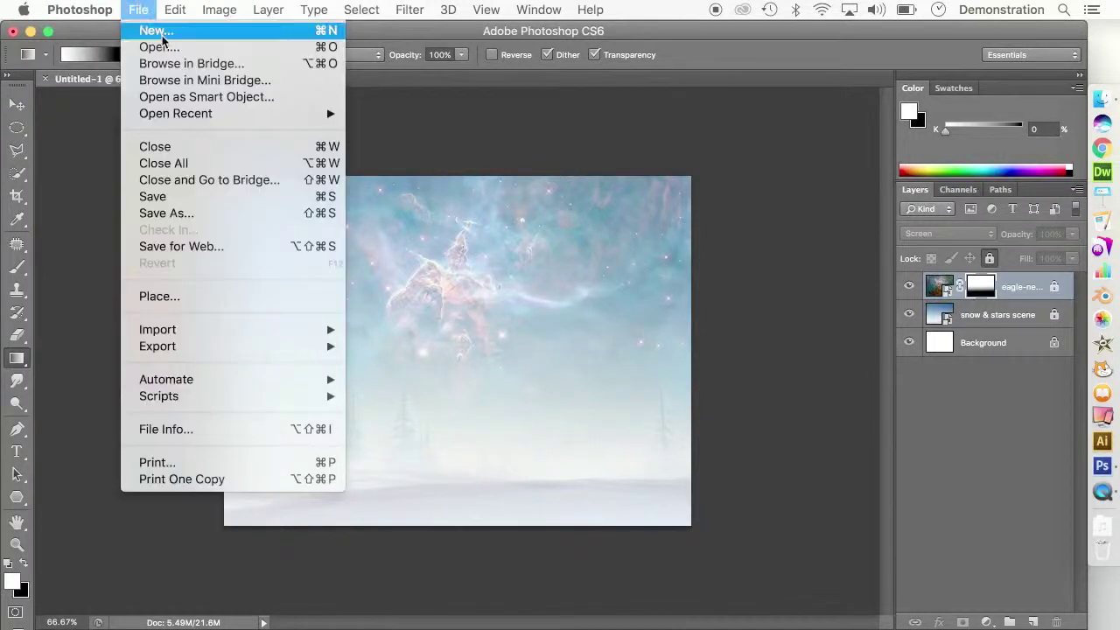
click(197, 302)
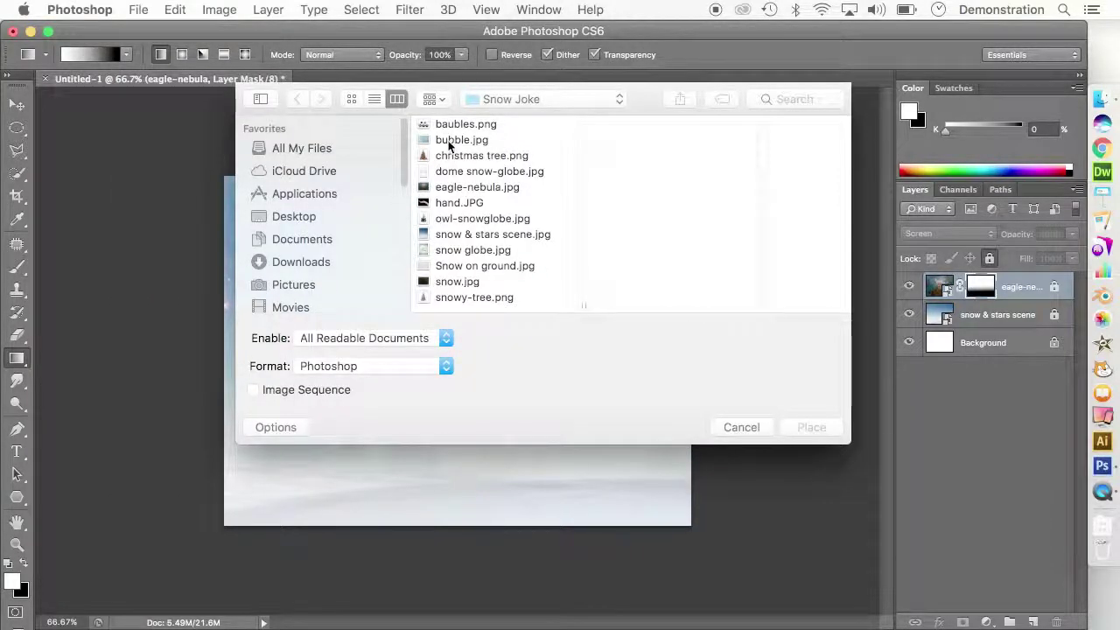
click(460, 140)
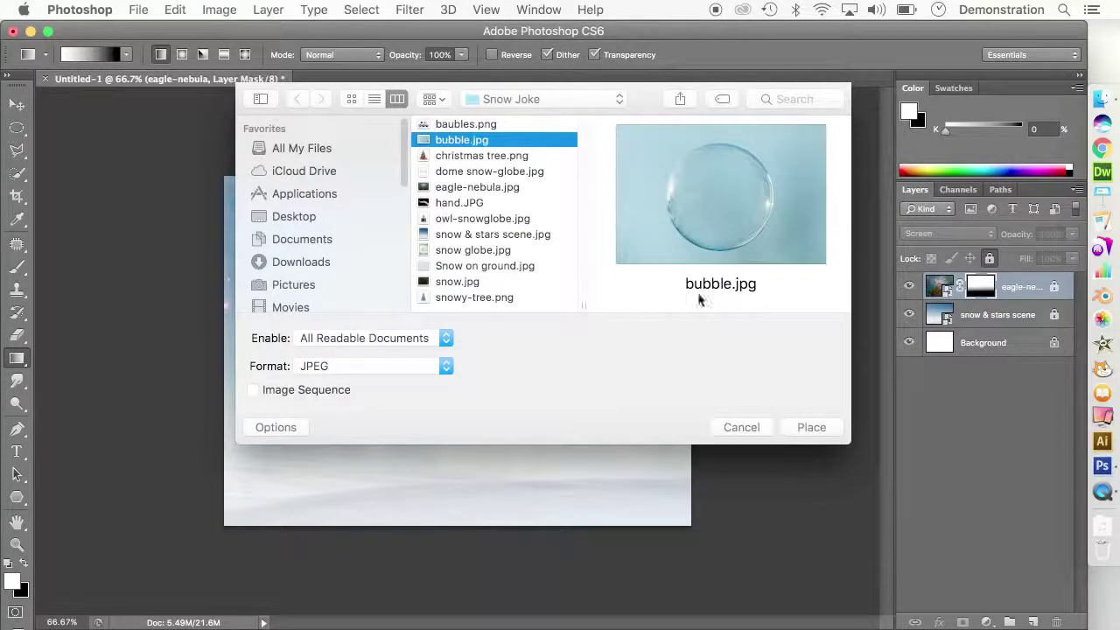
click(811, 429)
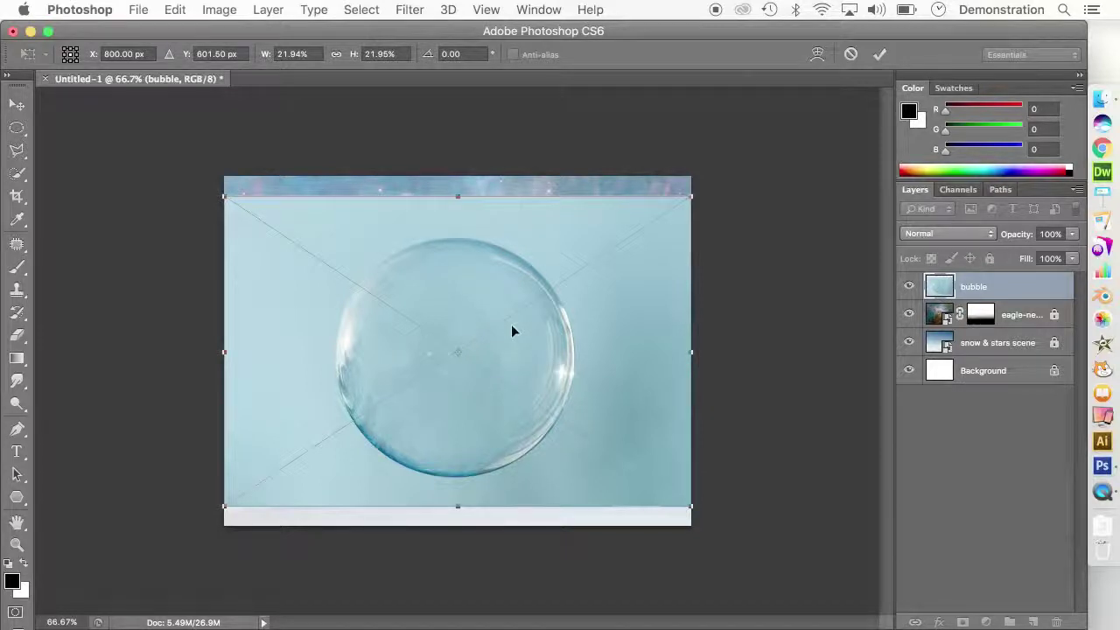
key(Return)
key(g)
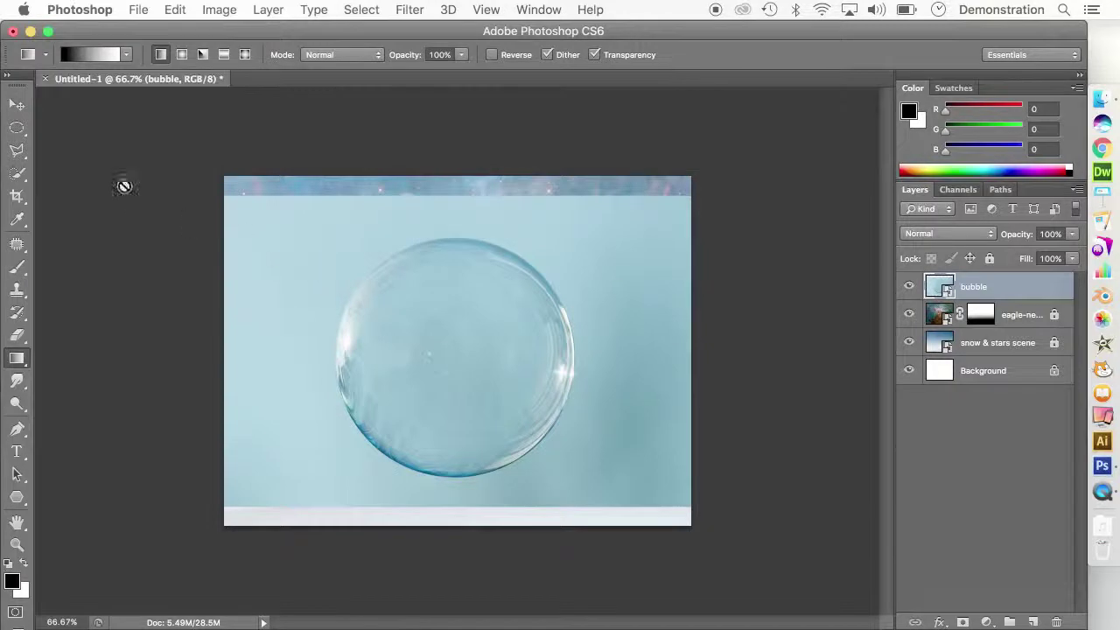
- Choose the Elliptical Marquee Tool and zoom the view in on the bubble
click(17, 129)
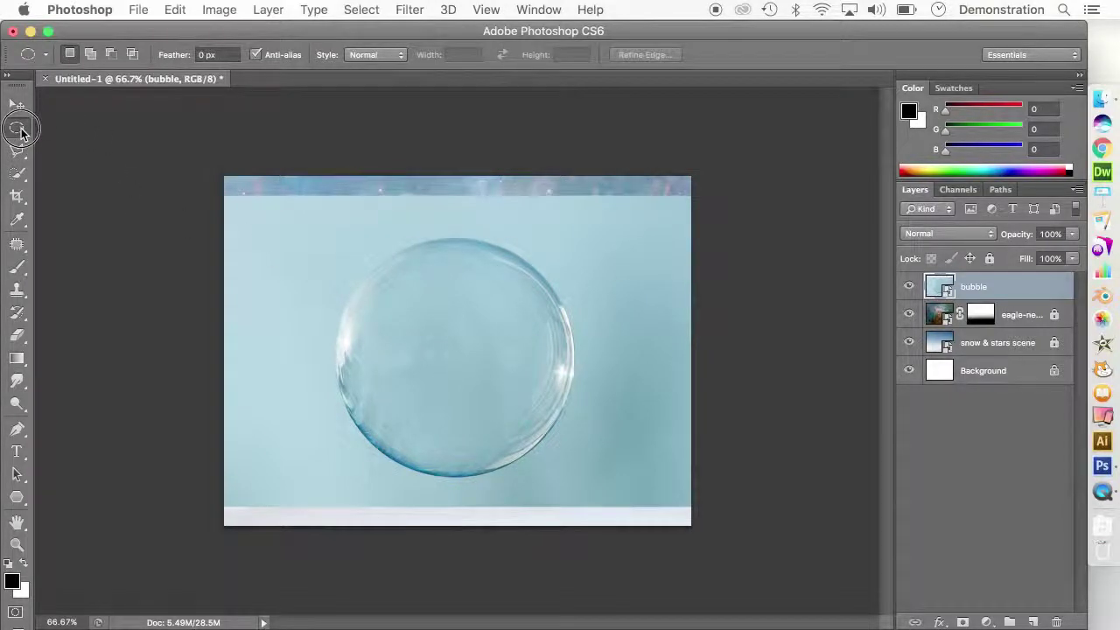
click(18, 128)
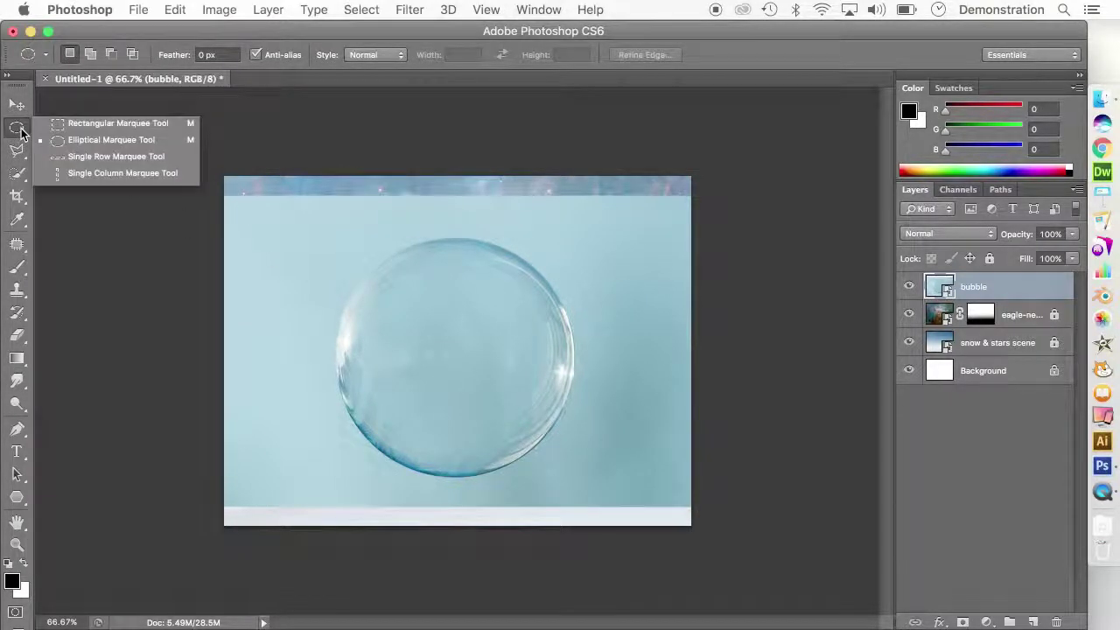
click(104, 140)
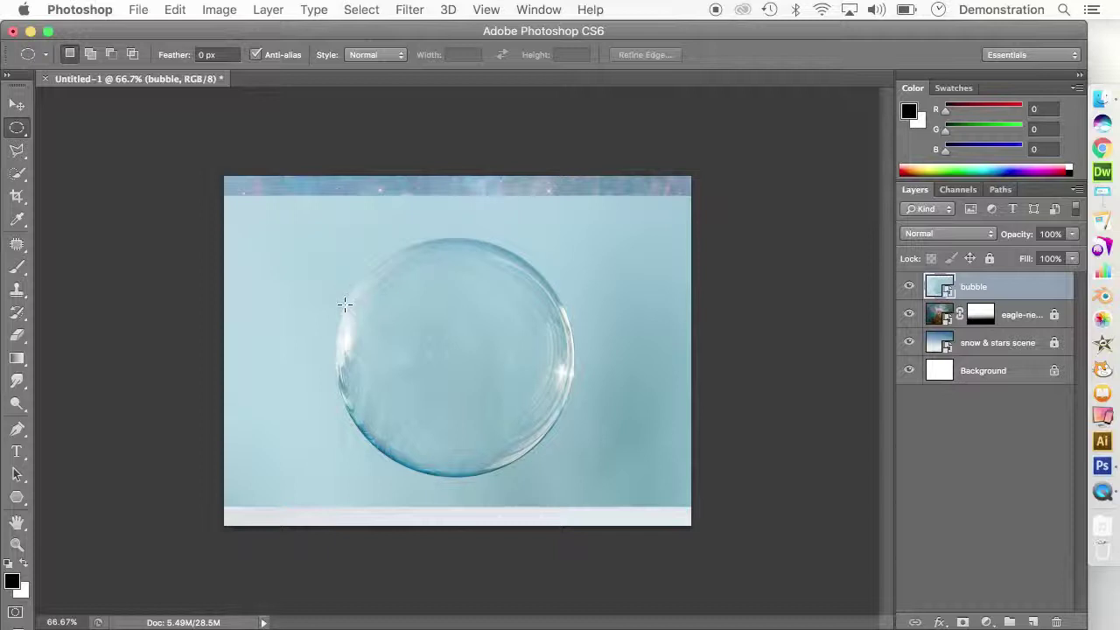
click(17, 544)
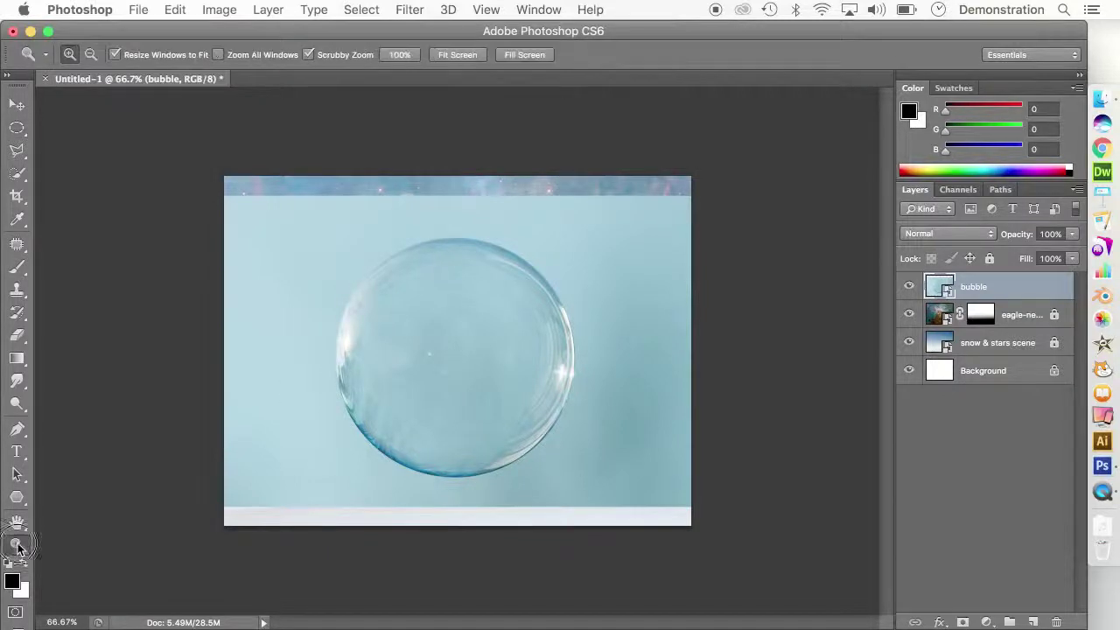
drag(387, 282, 425, 335)
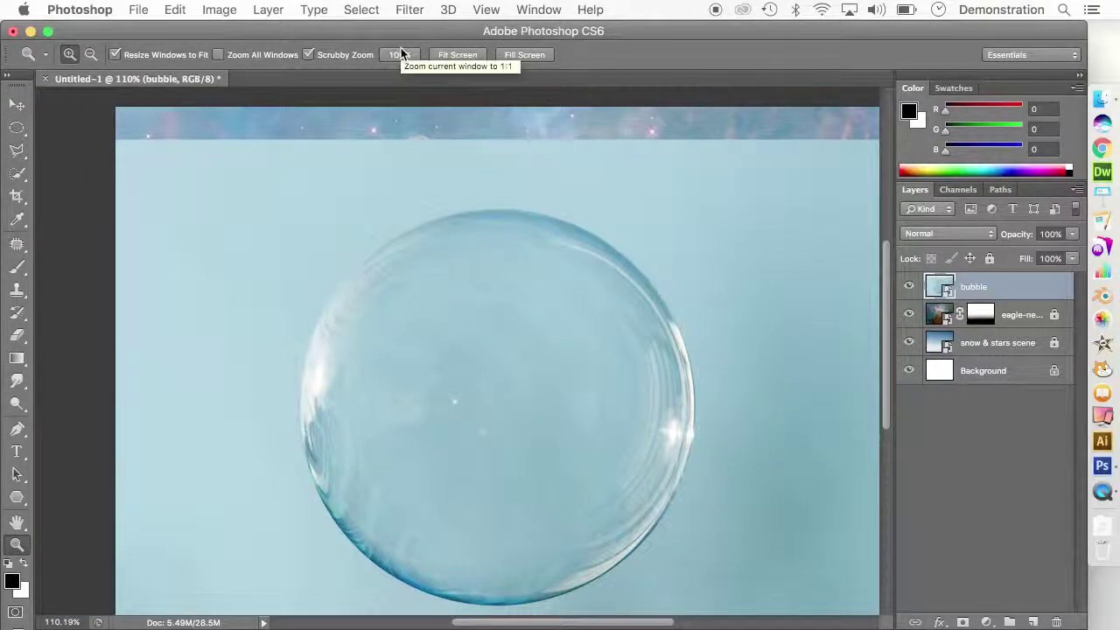
- Show rulers and drag guides to the bubble's top and left edges, with Elliptical Marquee selected
click(487, 10)
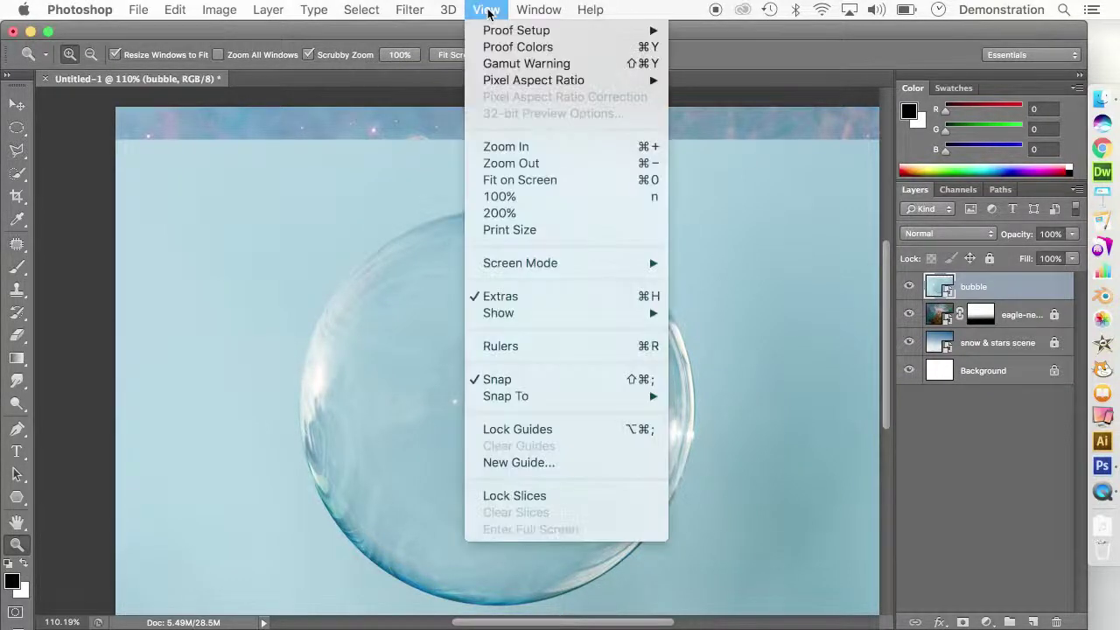
click(529, 346)
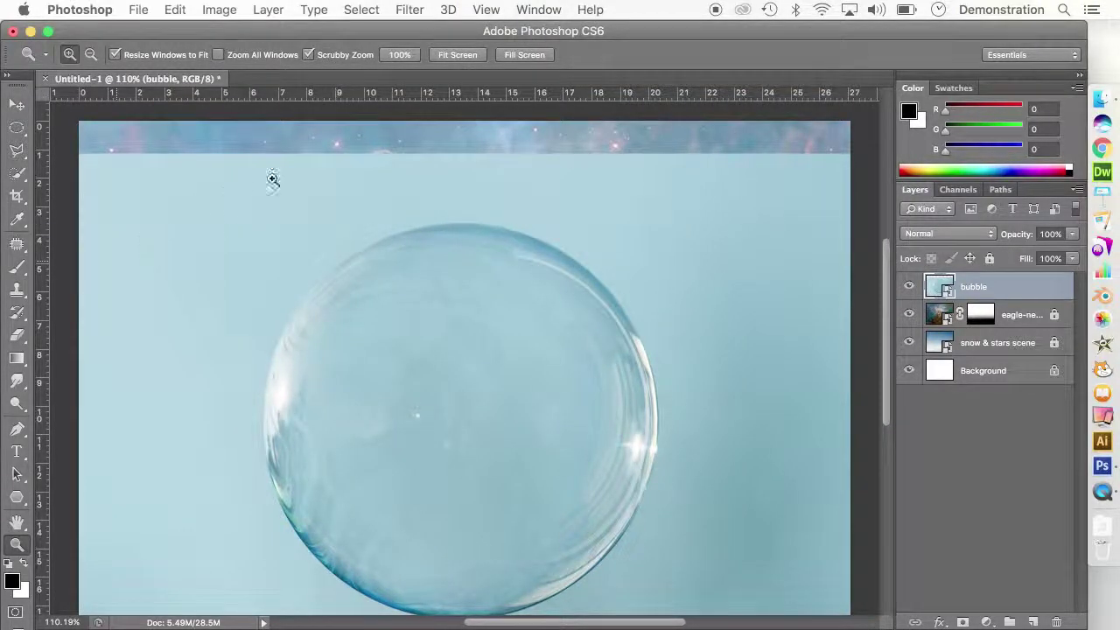
drag(406, 94, 407, 224)
drag(42, 385, 263, 390)
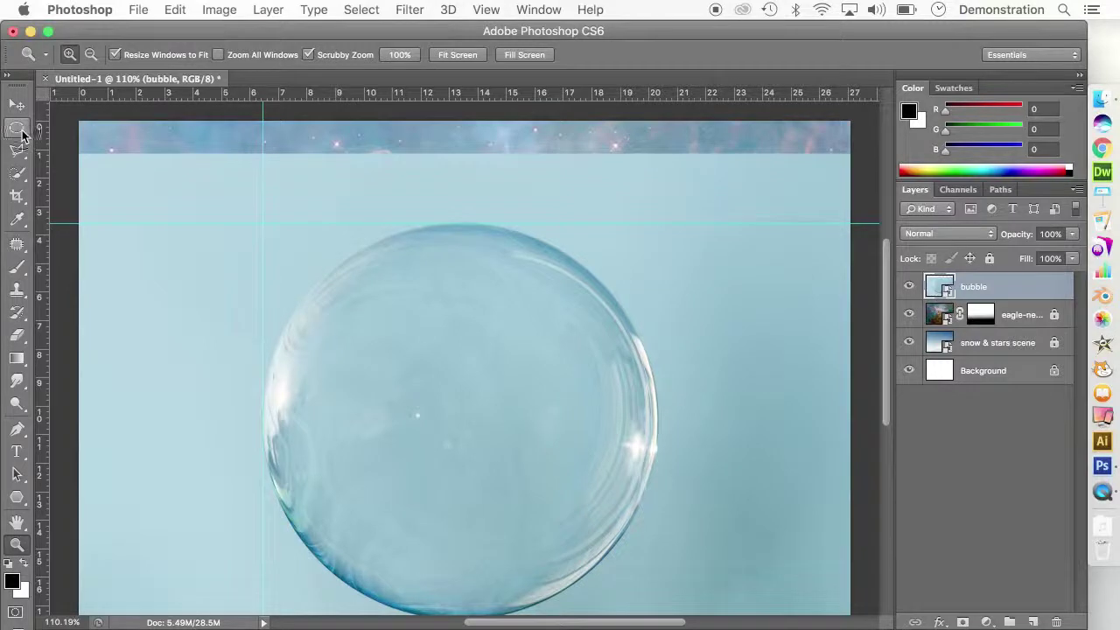
click(19, 130)
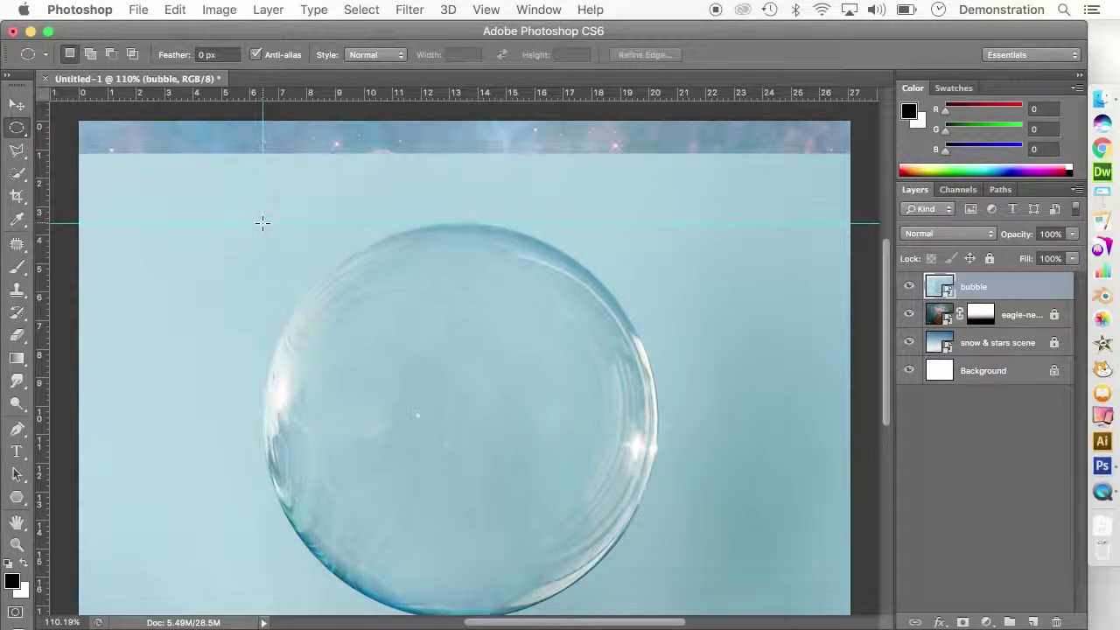
- Mask the bubble layer to an elliptical selection traced around the bubble's outline
drag(262, 223, 657, 569)
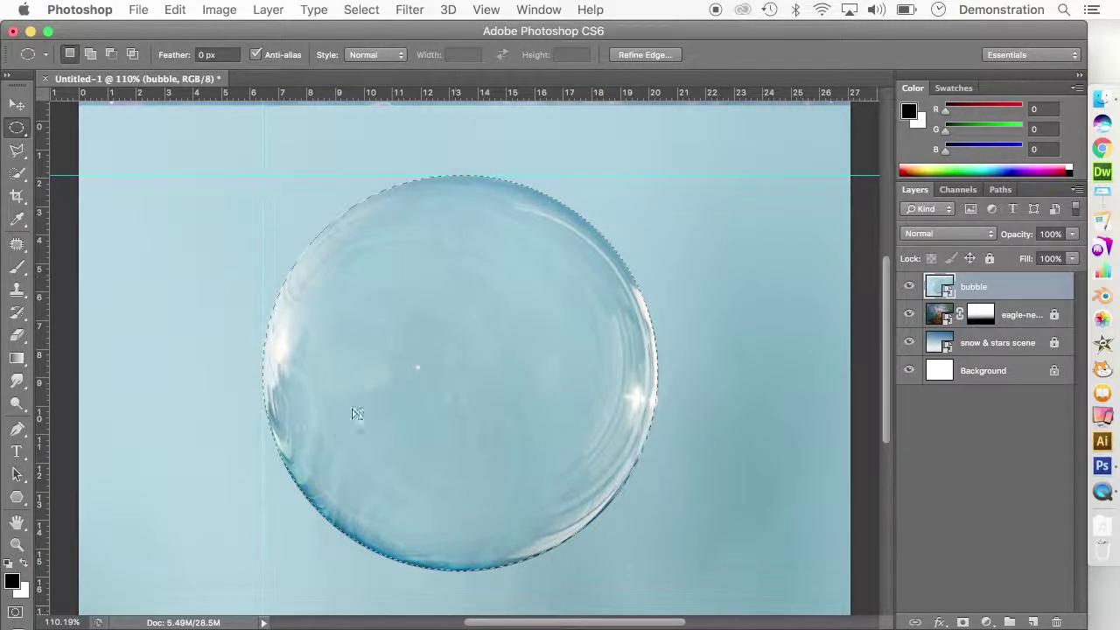
click(963, 622)
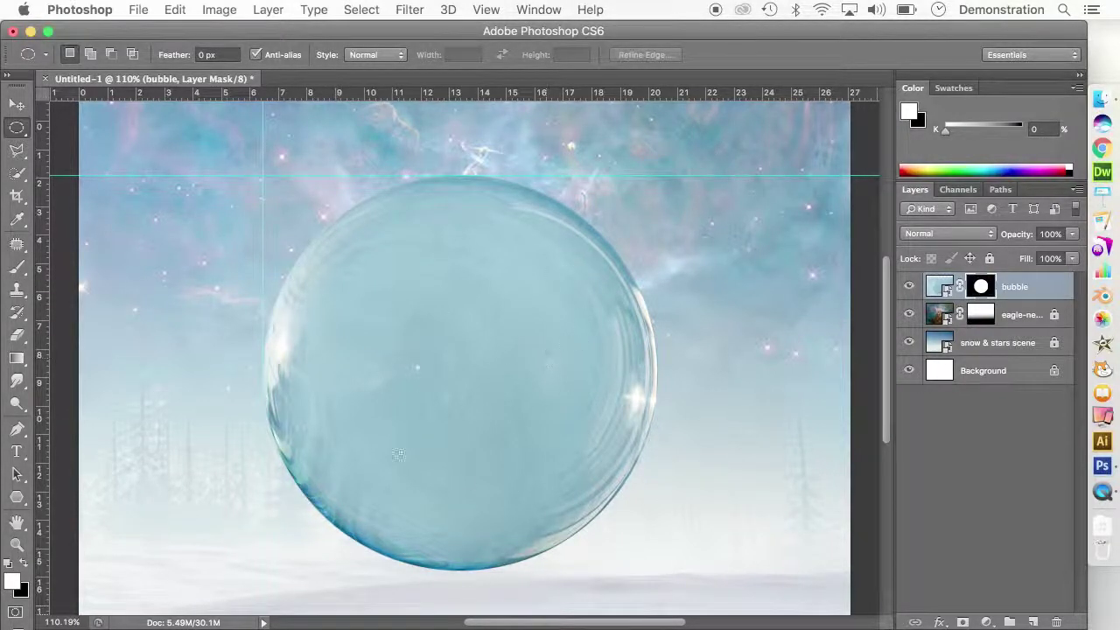
- Set the bubble layer to Overlay, lock it fully, and make eagle-nebula the active layer
click(953, 236)
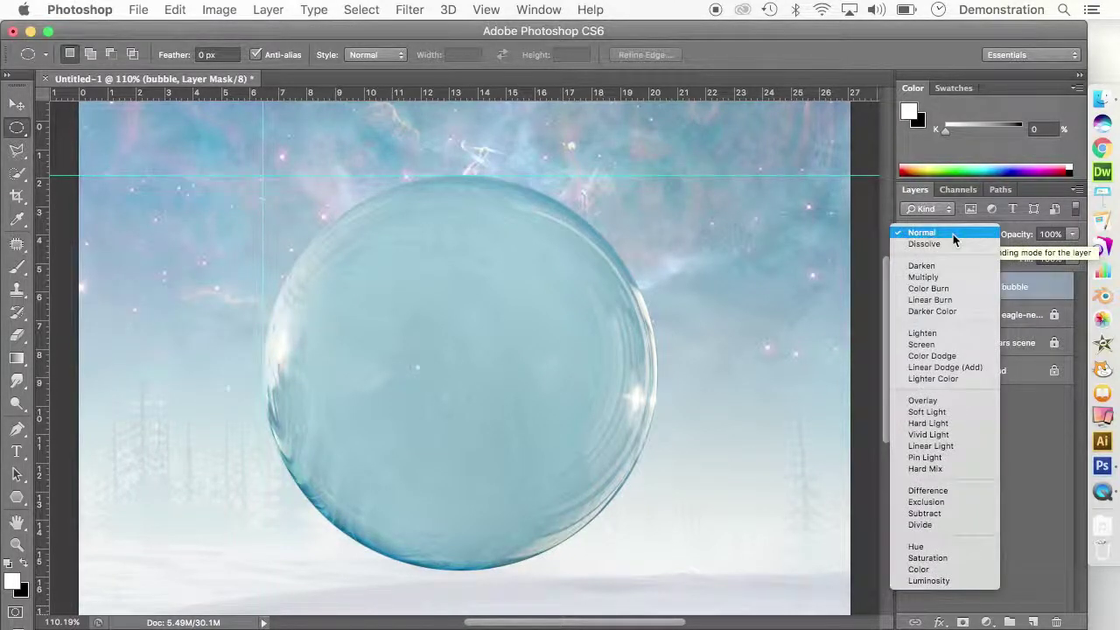
click(932, 402)
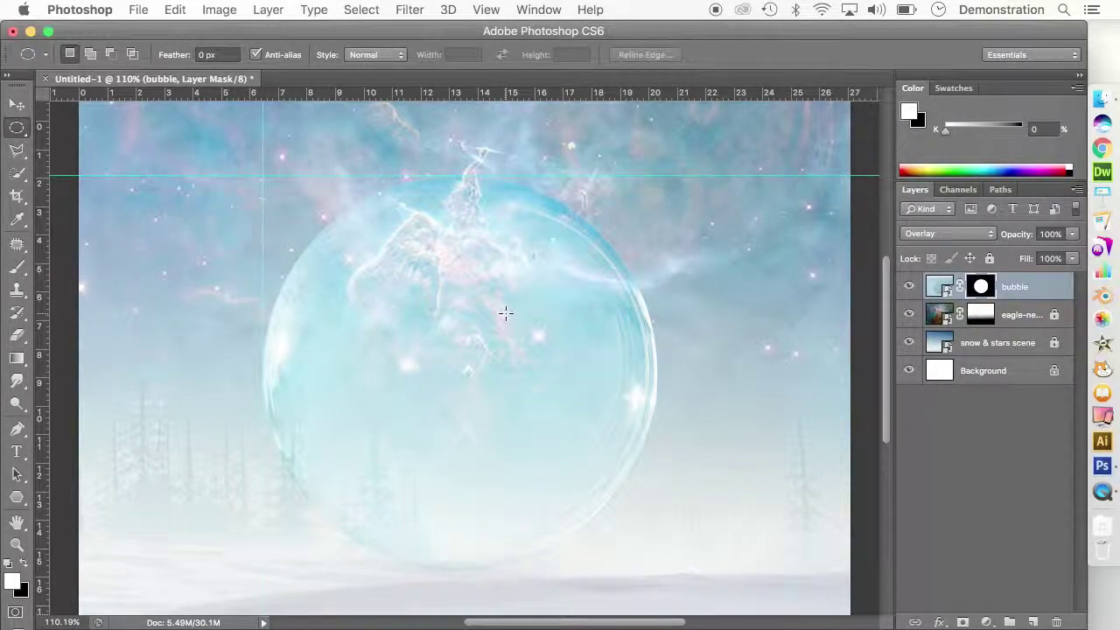
click(989, 258)
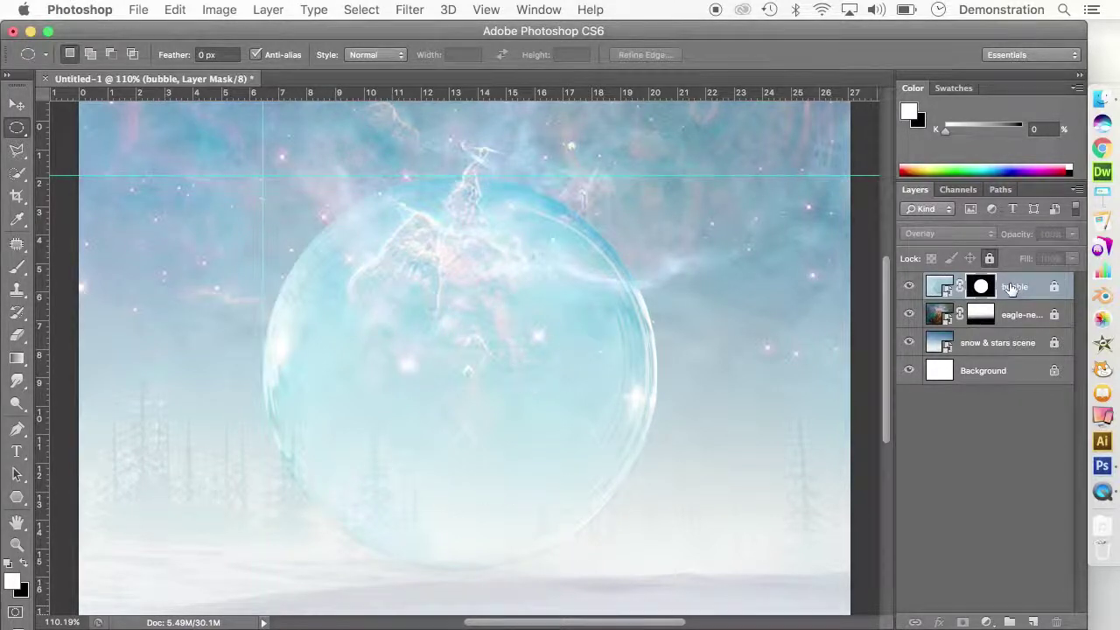
click(1015, 319)
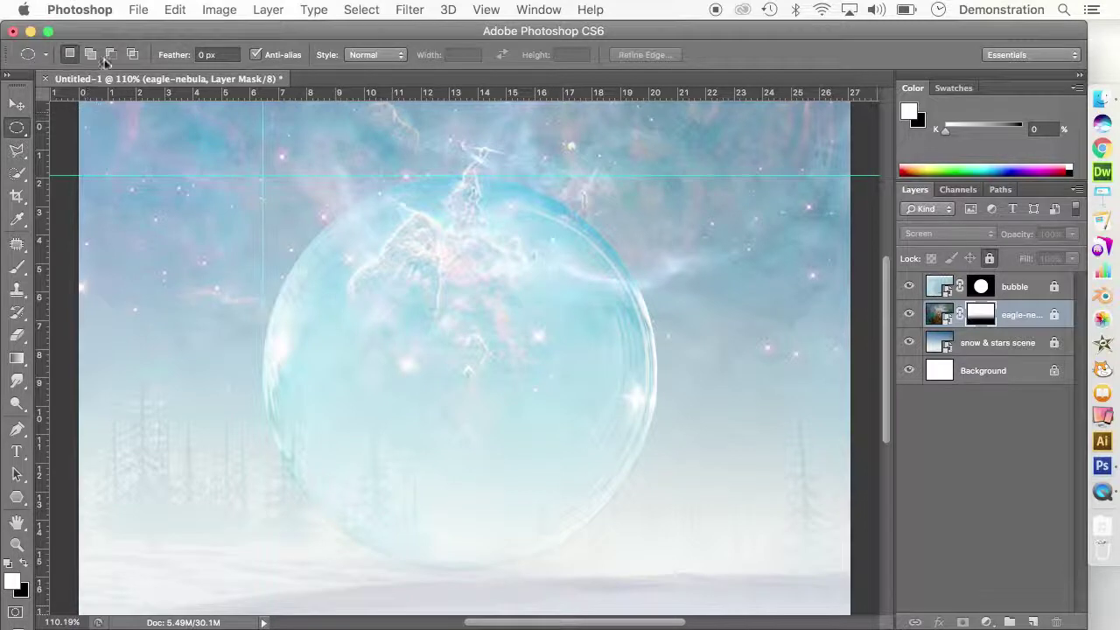
- Place Snow on ground.jpg into the composite as a new layer
click(138, 10)
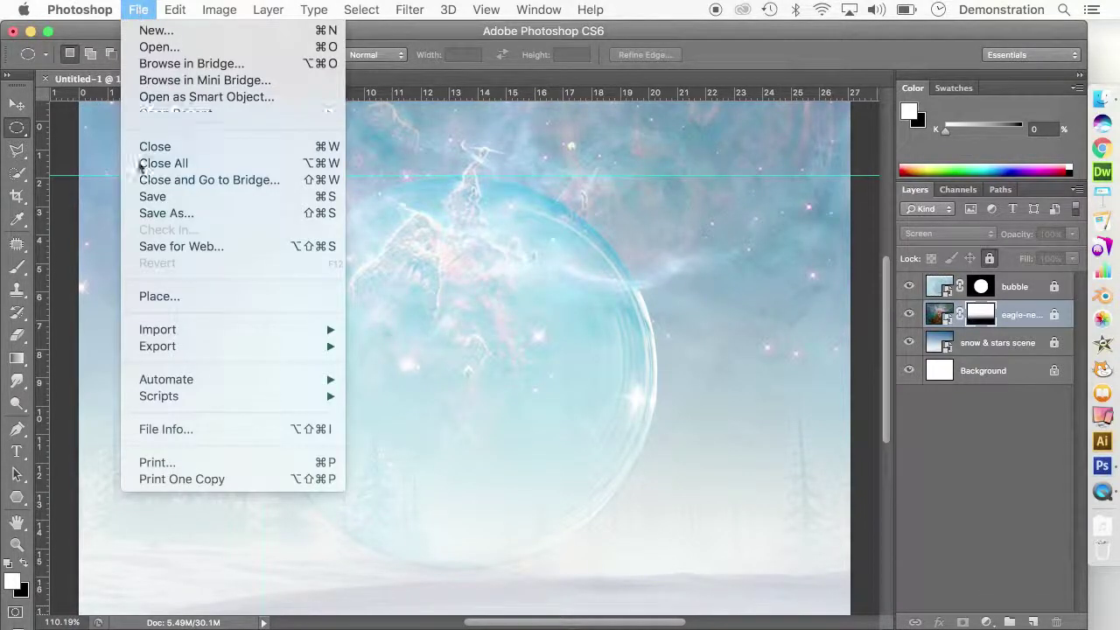
click(154, 298)
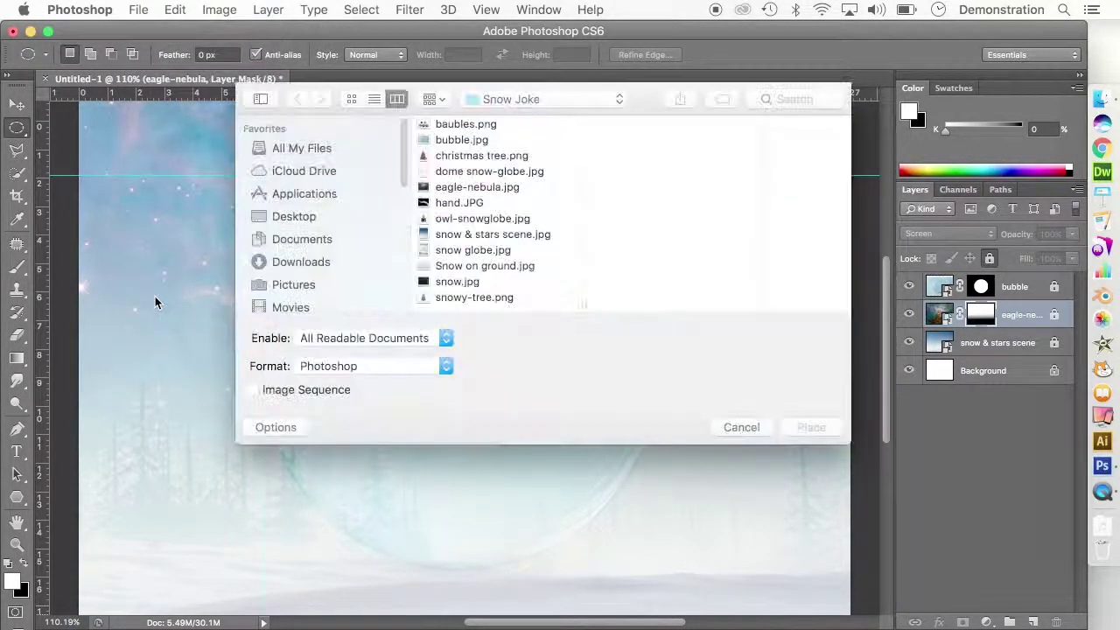
click(463, 267)
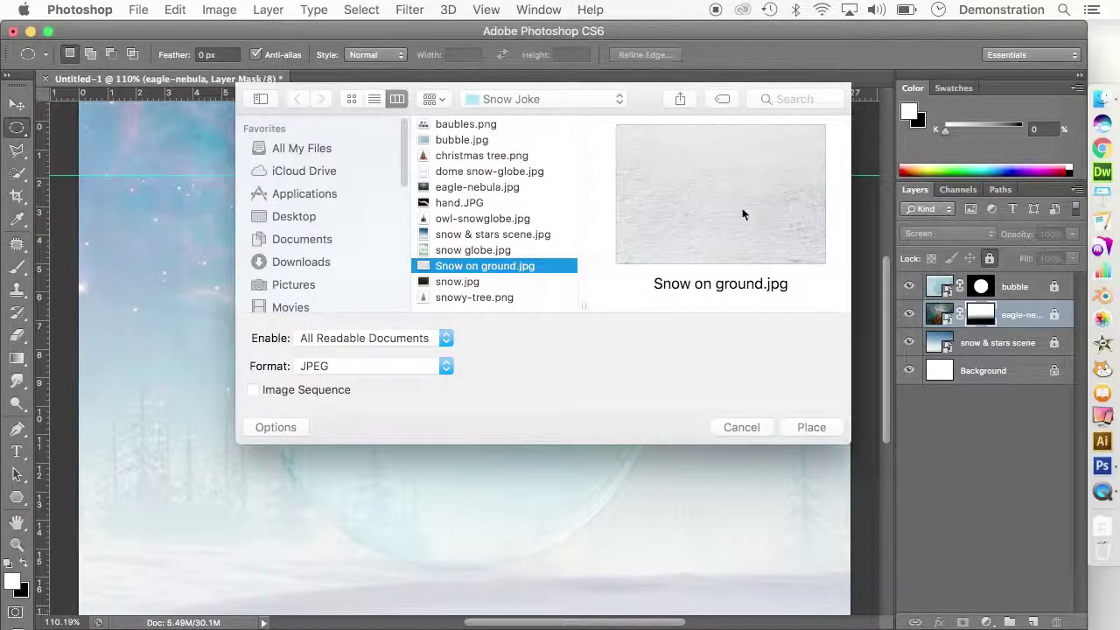
click(814, 427)
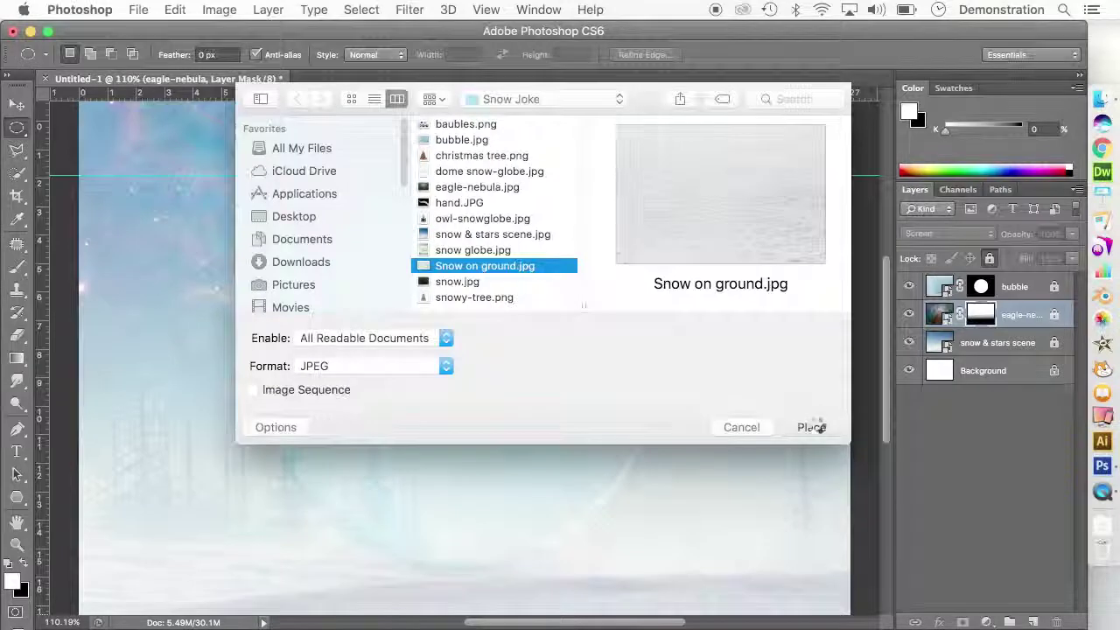
click(17, 546)
click(689, 247)
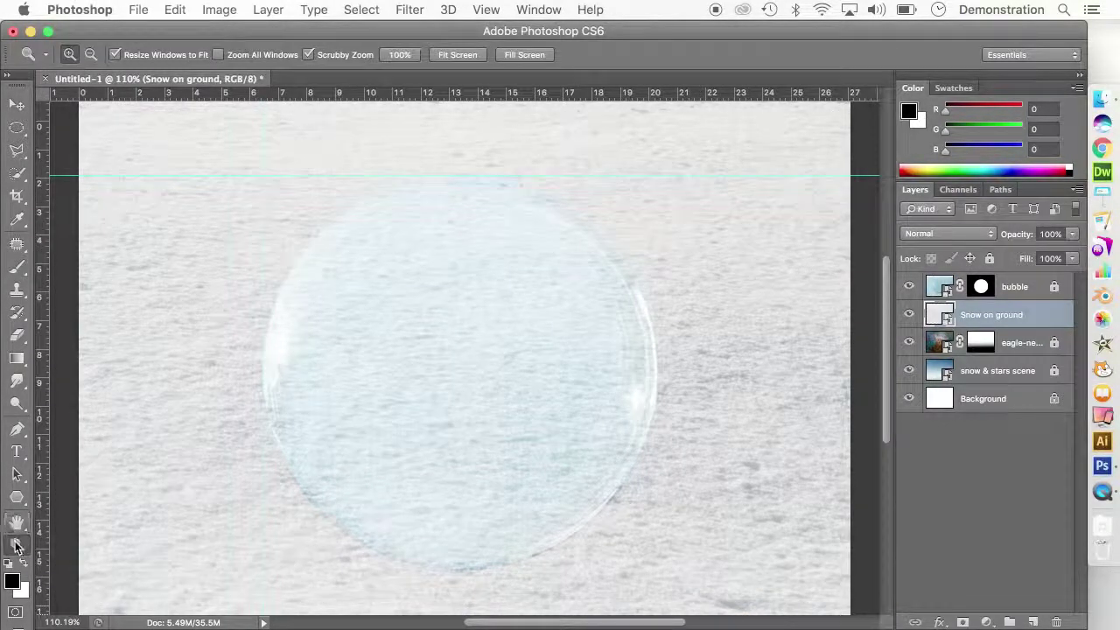
- Scale the Snow on ground layer to about 42% and move it over the bubble's lower half
alt+click(444, 374)
alt+click(447, 372)
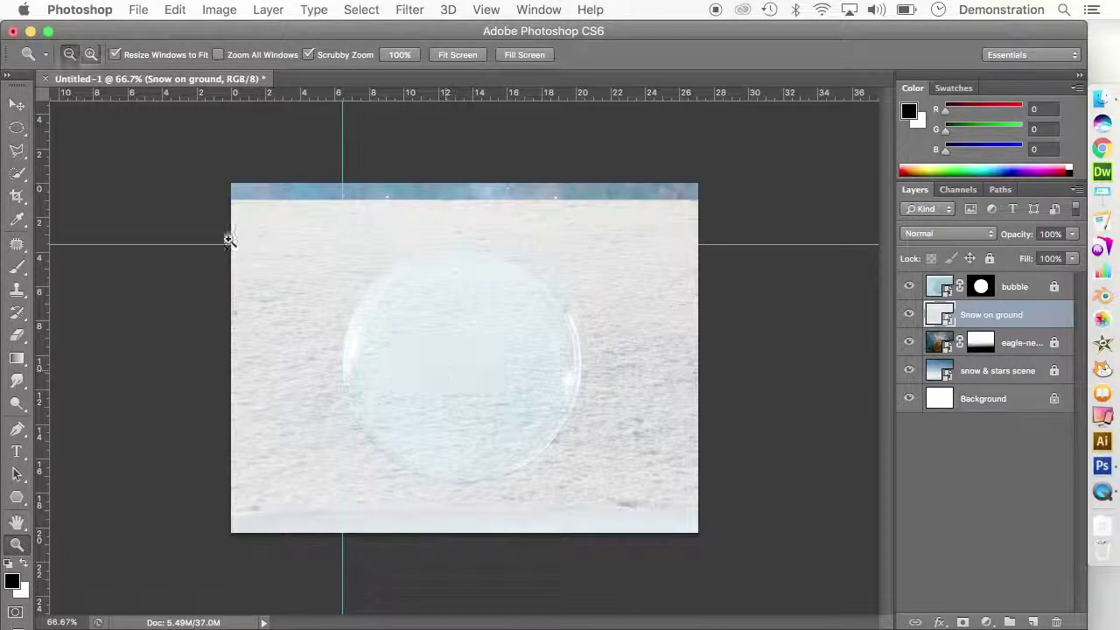
click(17, 104)
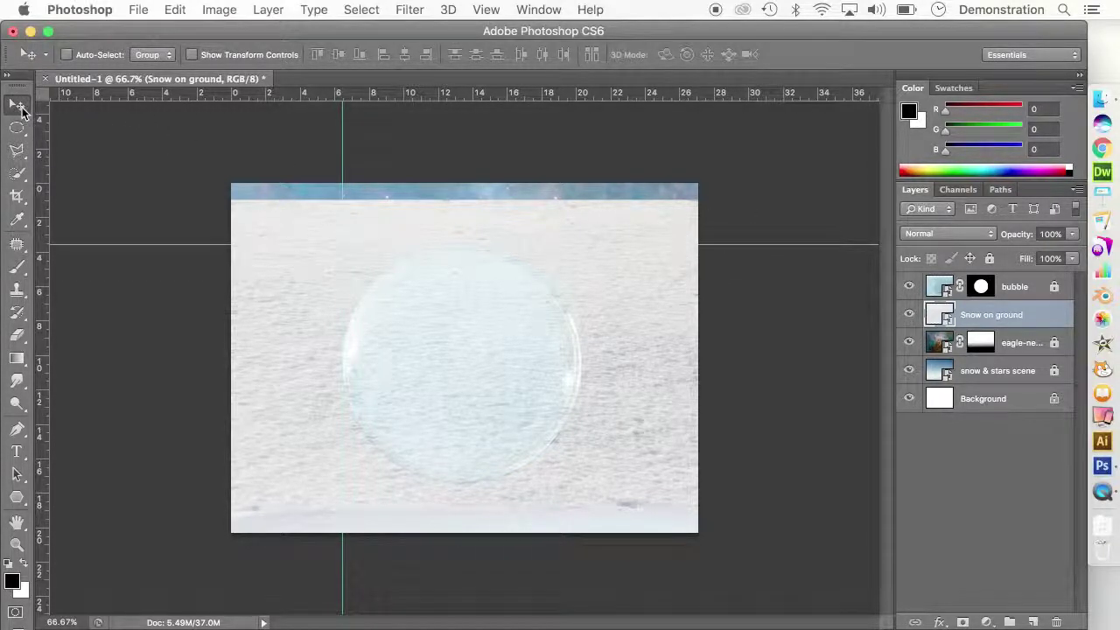
click(194, 55)
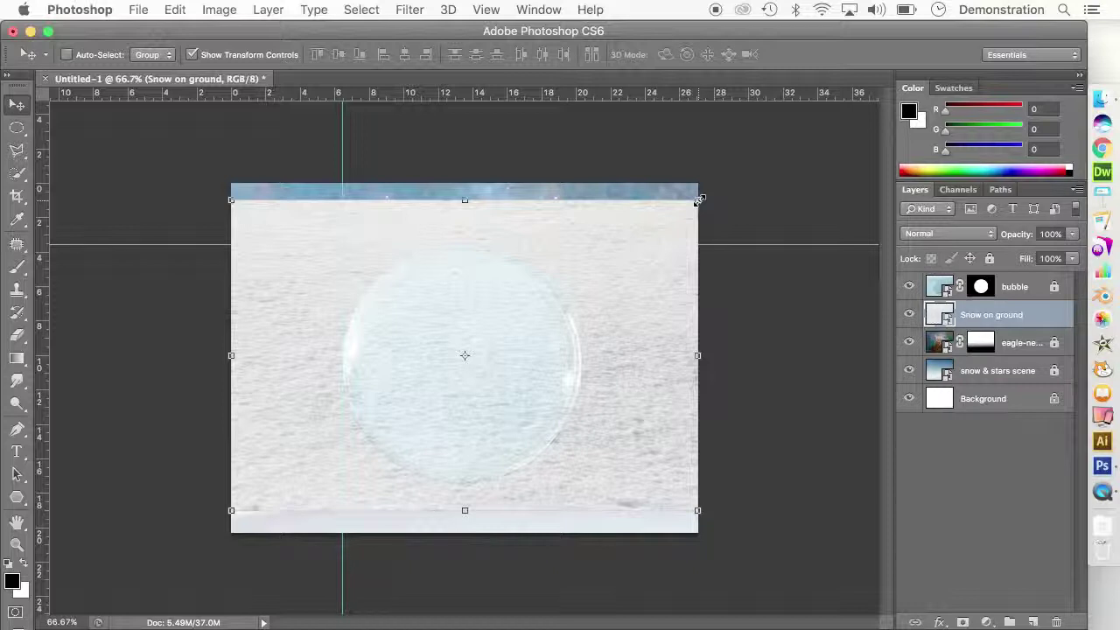
drag(698, 199, 605, 247)
drag(587, 302, 580, 350)
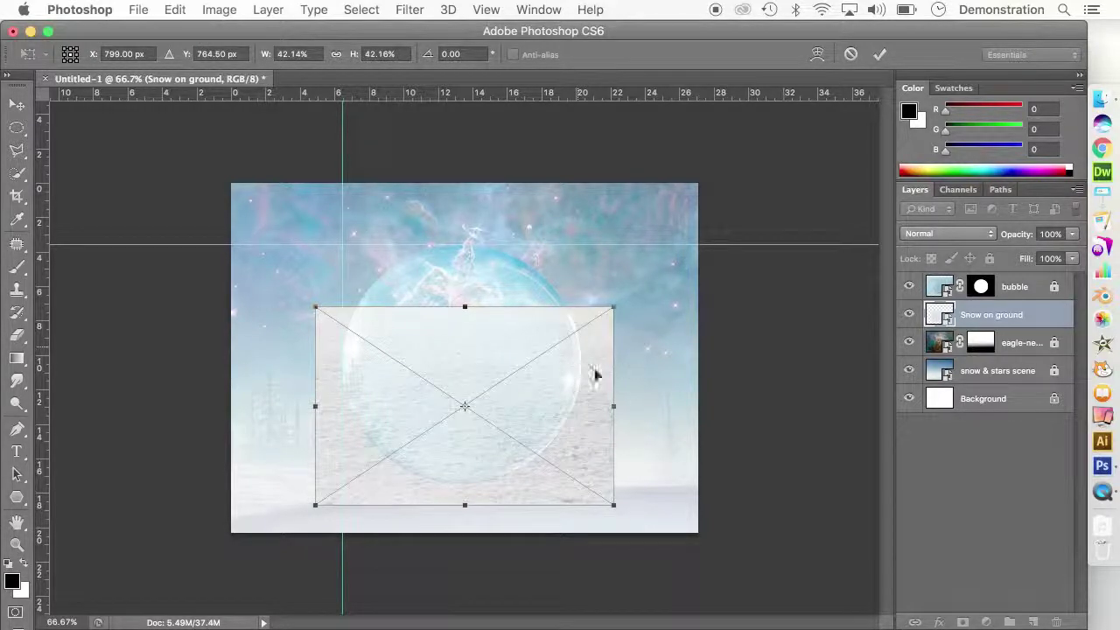
key(Return)
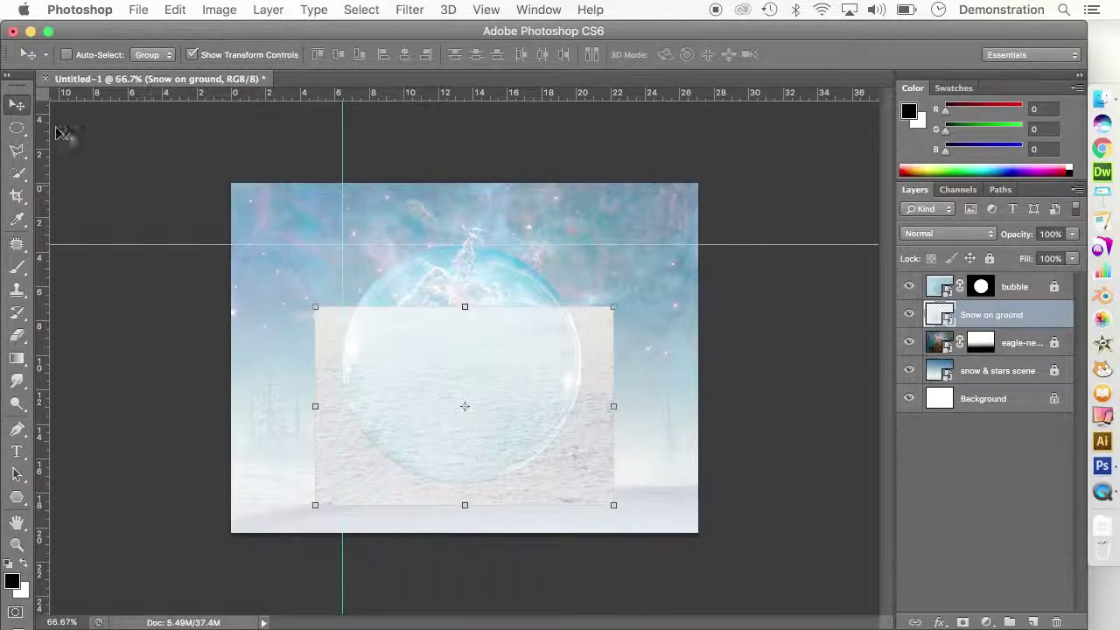
- Mask the Snow on ground layer to the bubble's bottom with a wavy top edge, then lock it
click(18, 128)
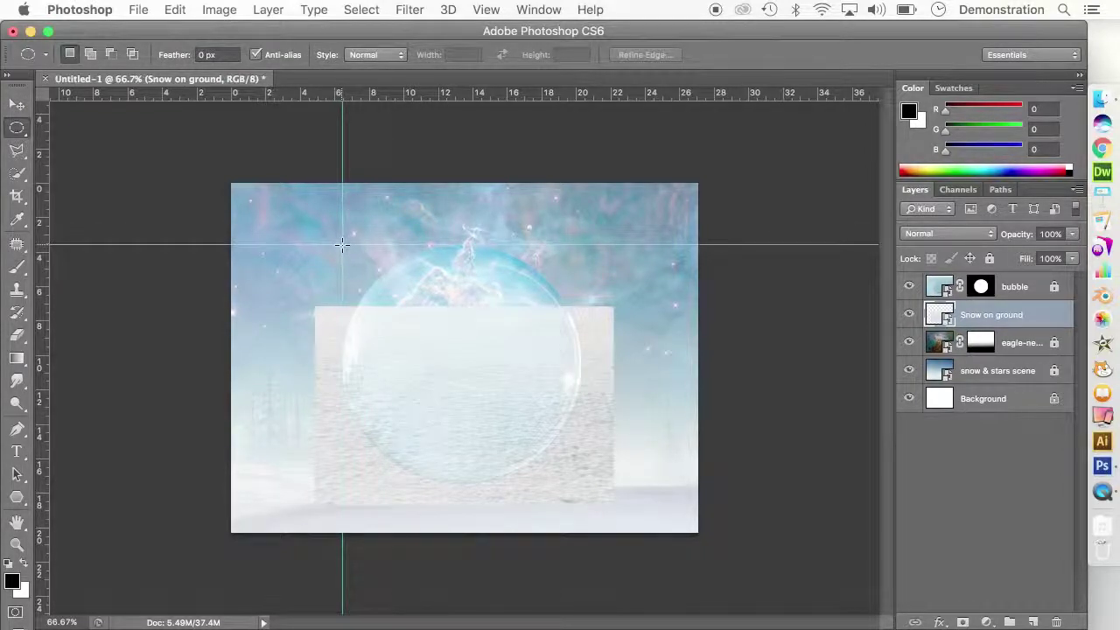
drag(343, 244, 580, 487)
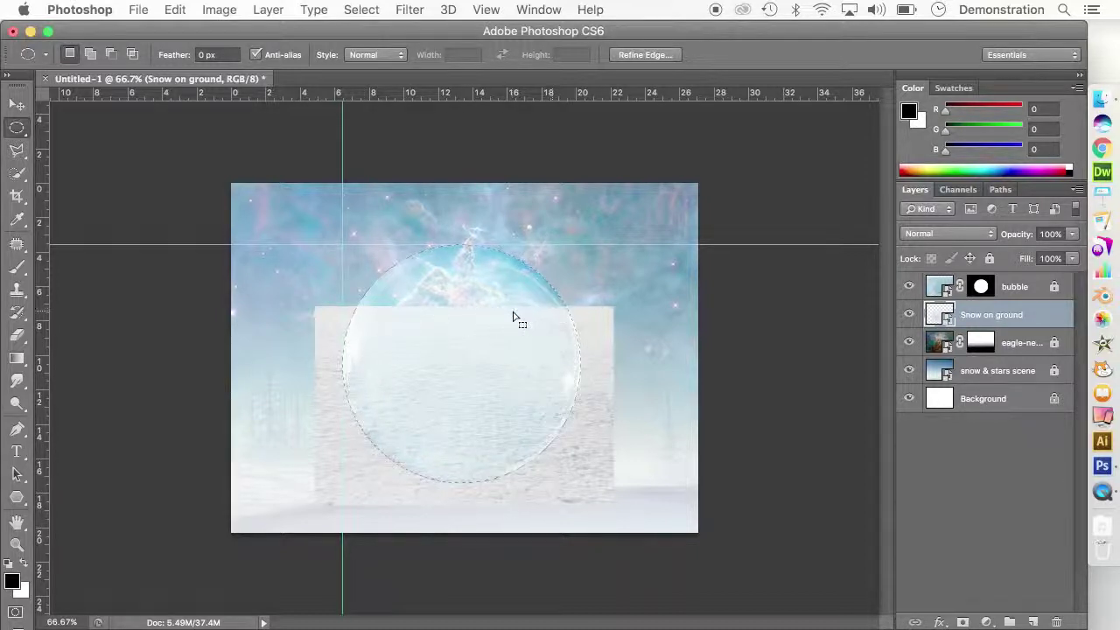
click(19, 152)
drag(21, 154, 78, 149)
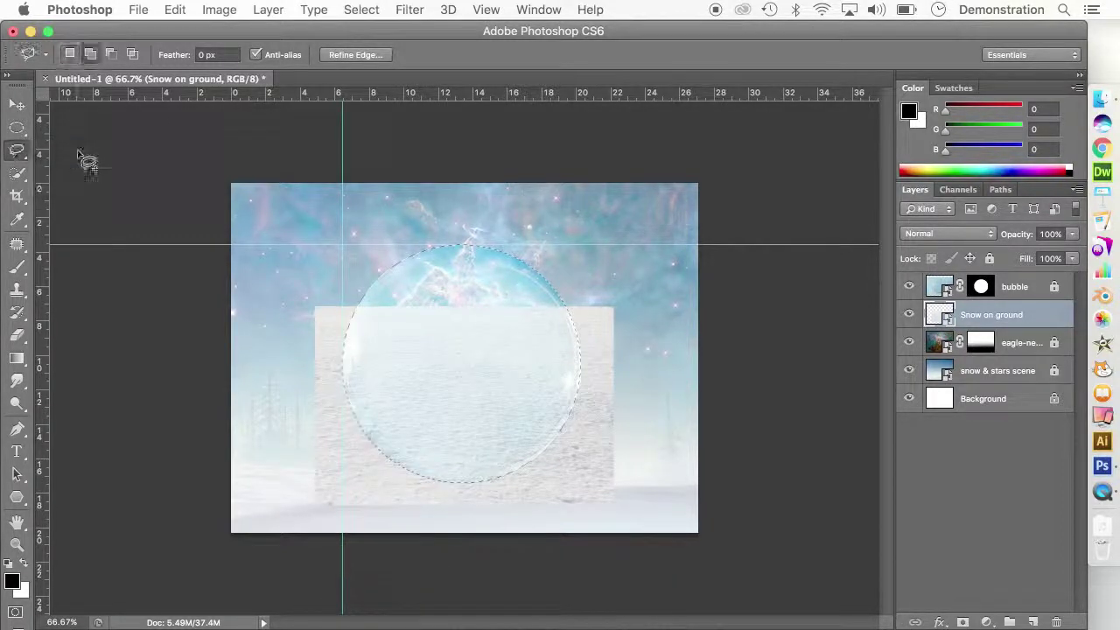
click(112, 55)
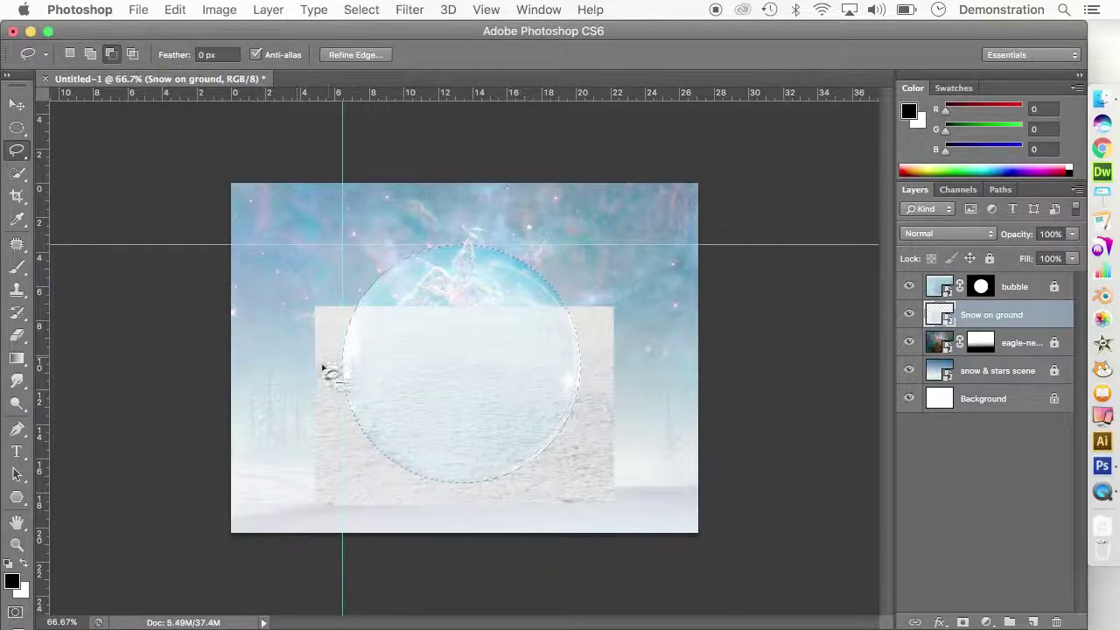
mouse_move(333, 398)
mouse_down()
mouse_move(586, 399)
mouse_move(610, 380)
mouse_move(620, 330)
mouse_move(609, 297)
mouse_move(566, 257)
mouse_move(498, 218)
mouse_move(455, 218)
mouse_move(383, 256)
mouse_move(349, 290)
mouse_move(336, 388)
mouse_up()
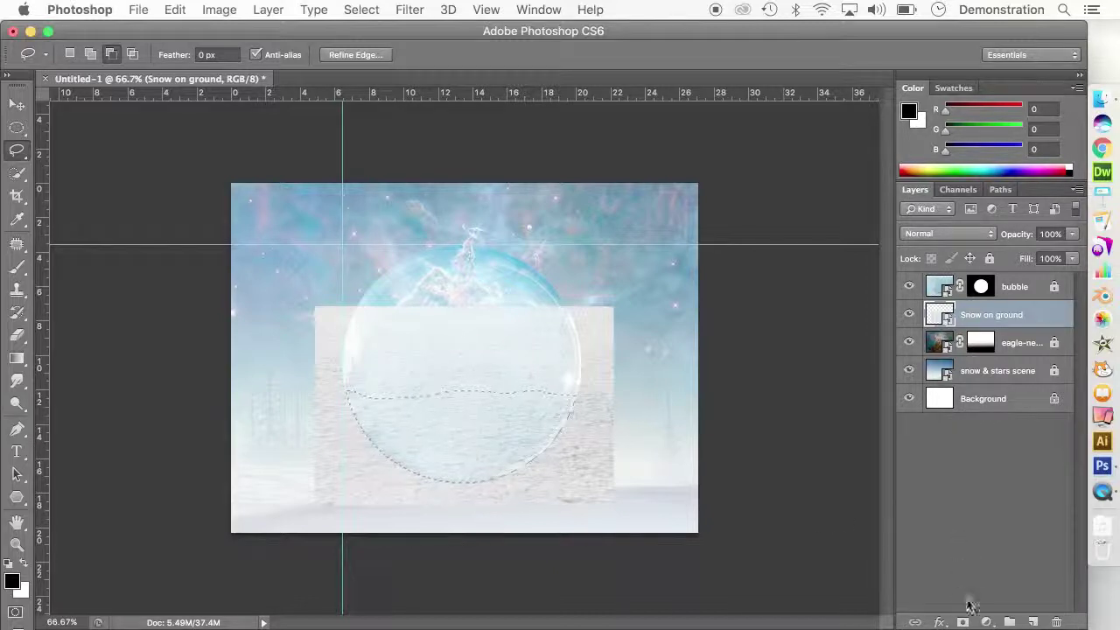
click(962, 622)
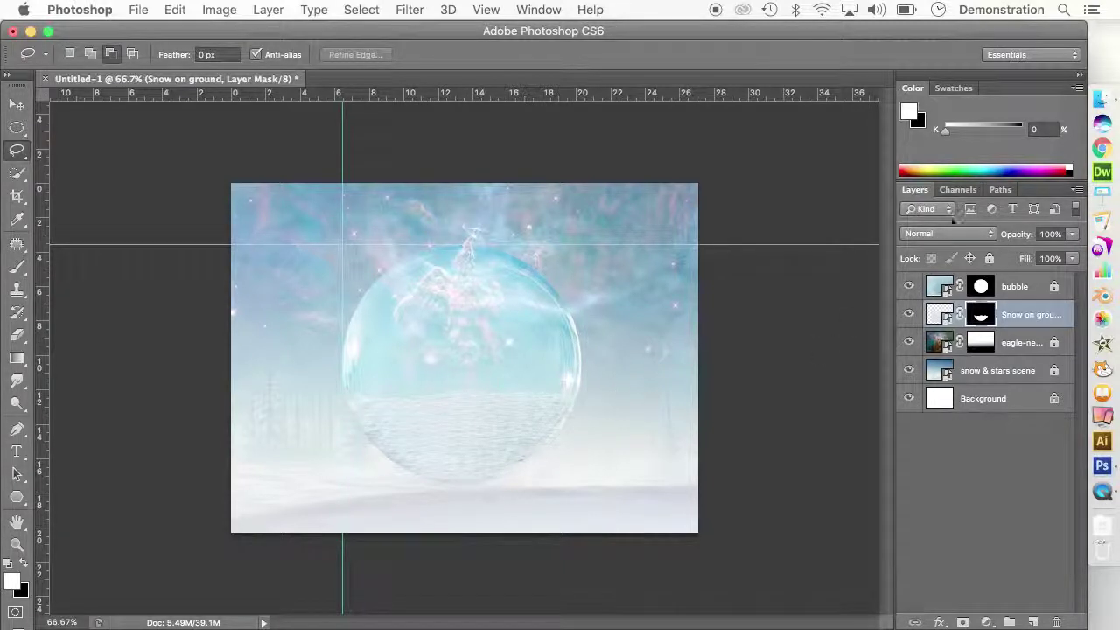
click(989, 258)
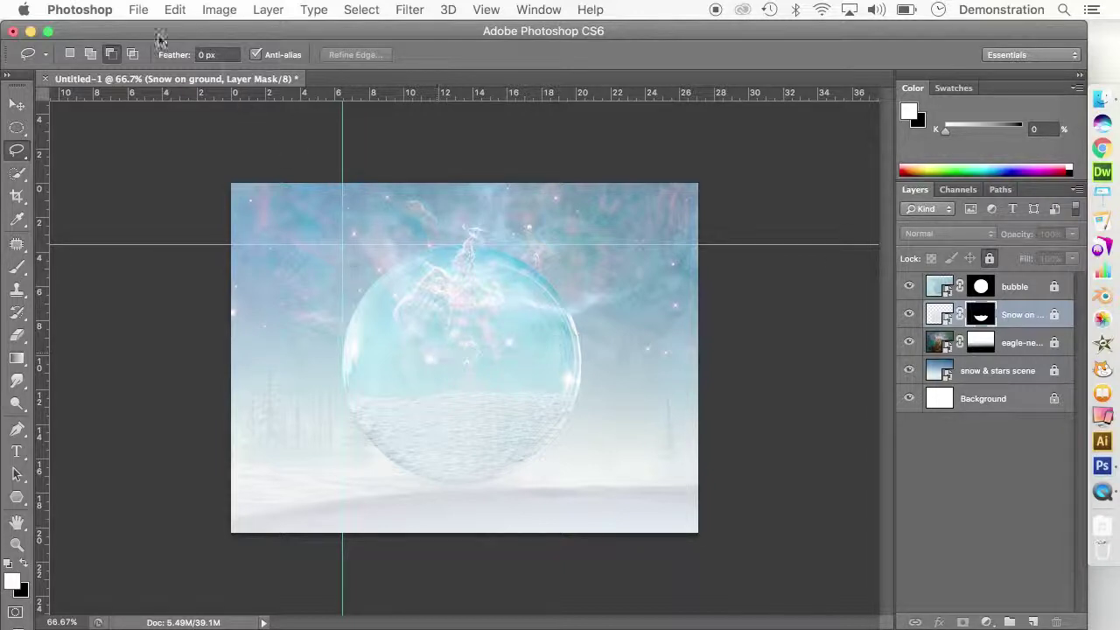
- Place snow.jpg as a new layer covering the whole canvas and commit it
click(139, 10)
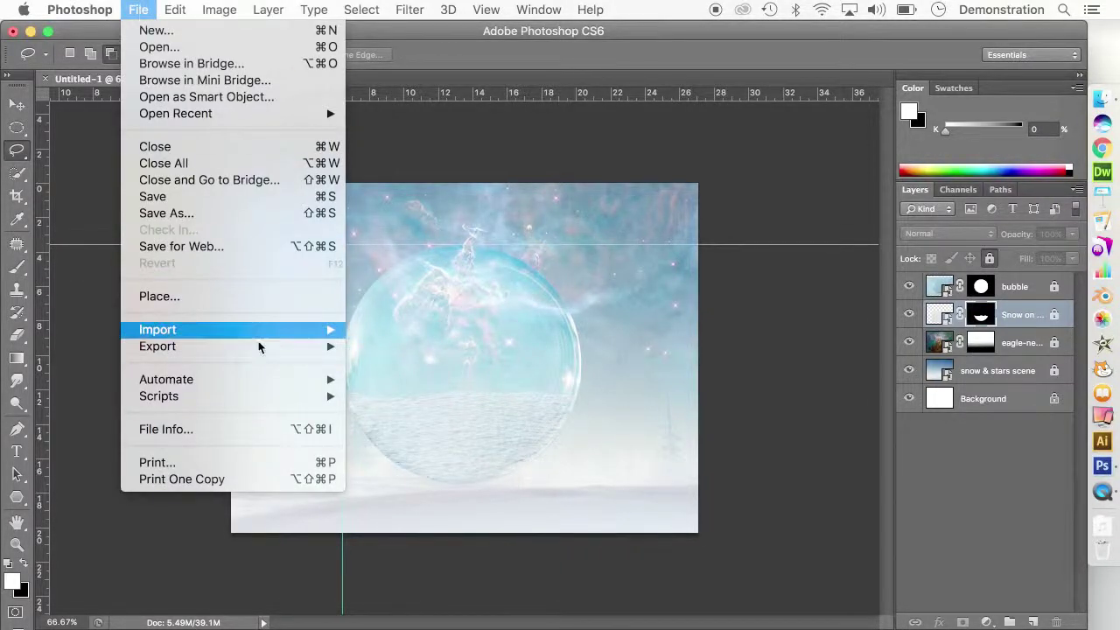
click(189, 297)
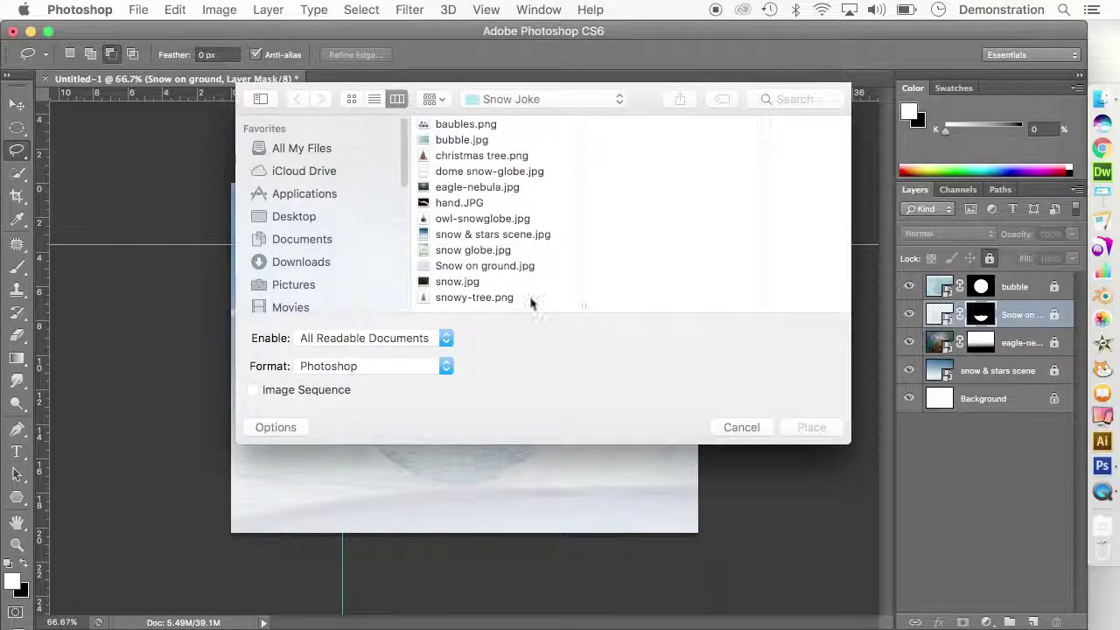
click(472, 285)
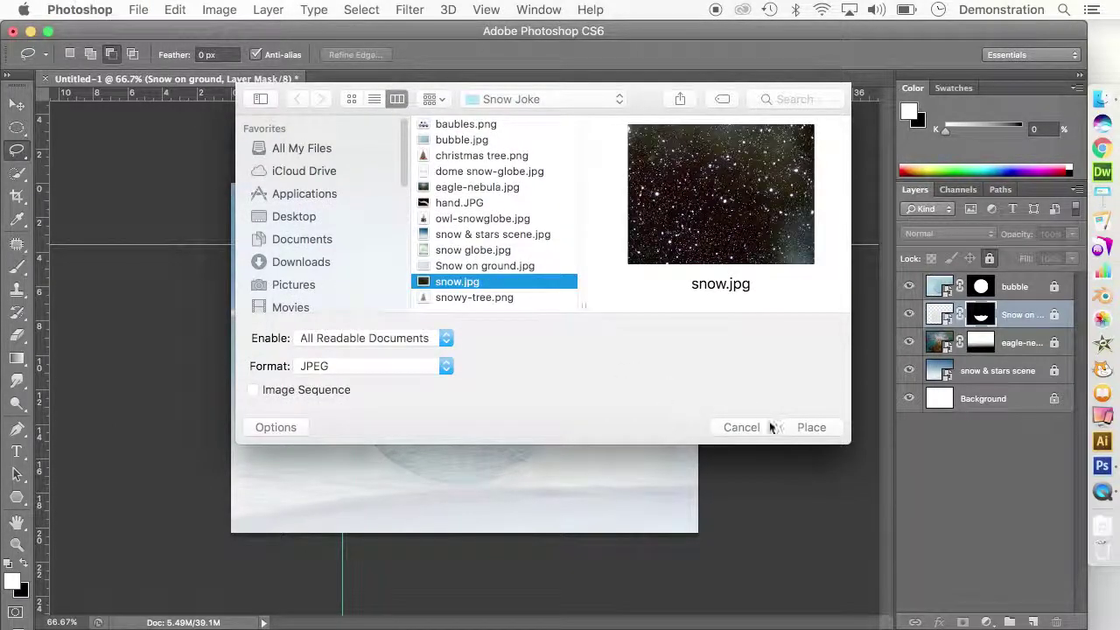
click(810, 427)
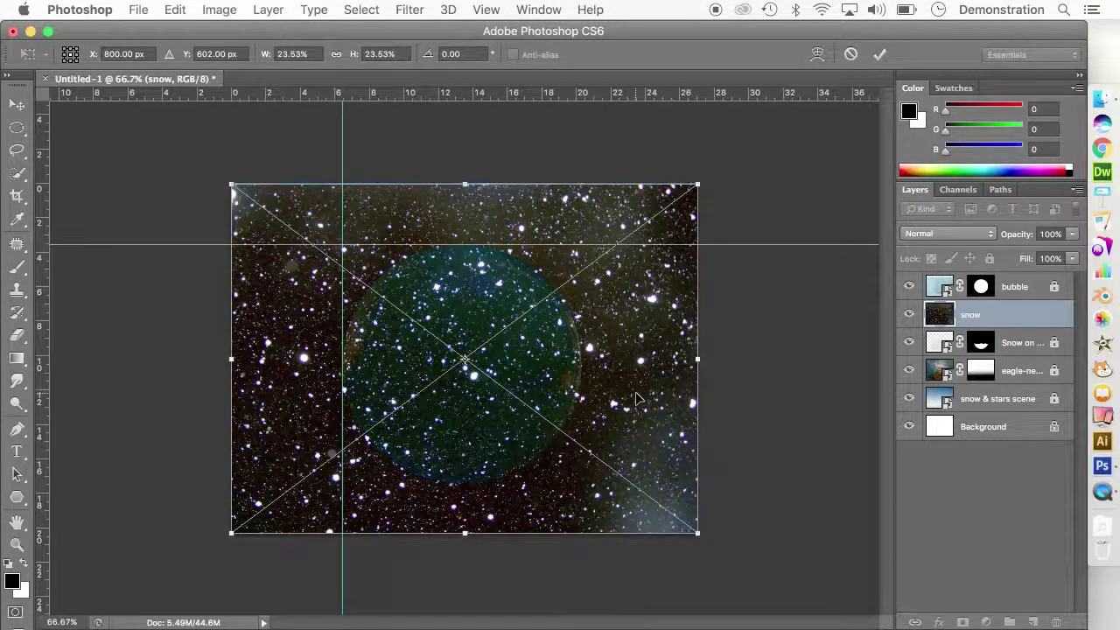
key(Return)
key(l)
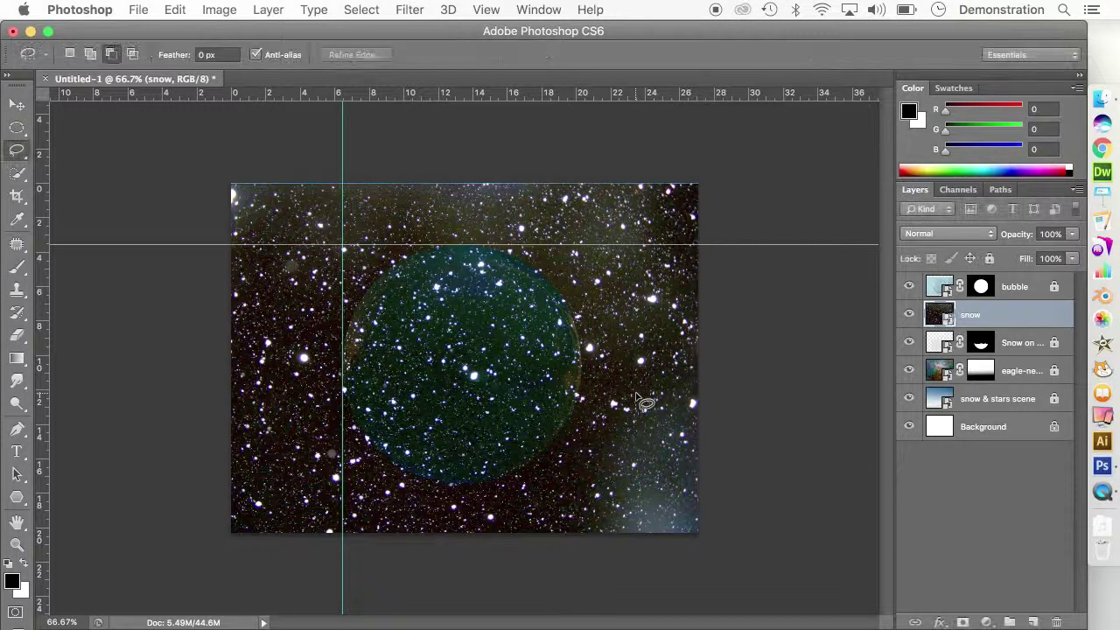
- Mask the snow layer to a circular selection matching the bubble
click(22, 131)
click(22, 131)
click(97, 133)
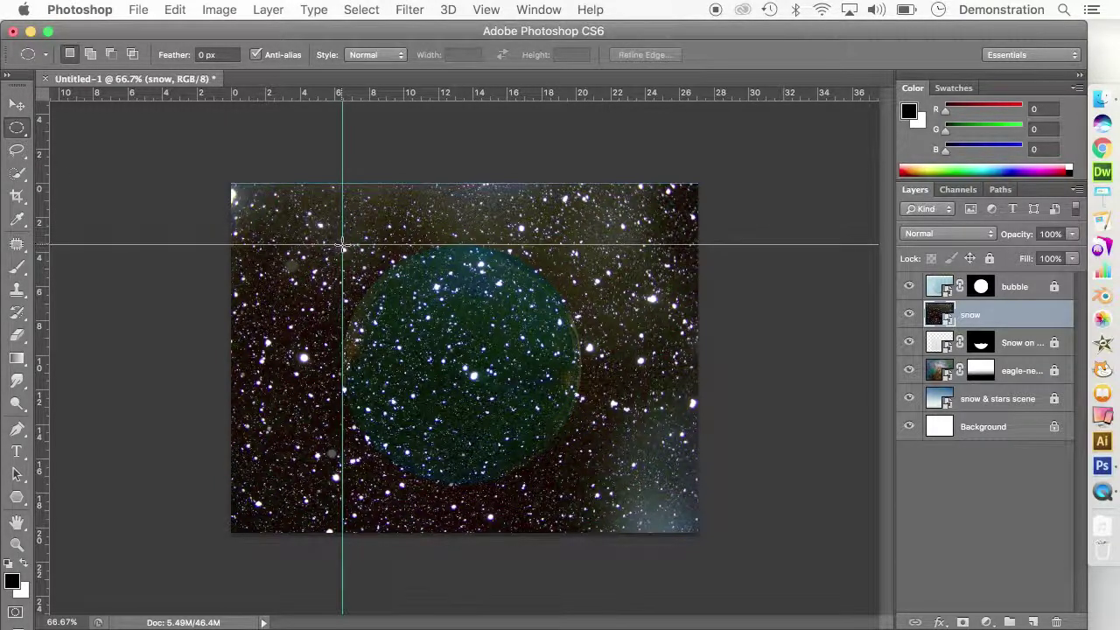
drag(342, 248, 580, 526)
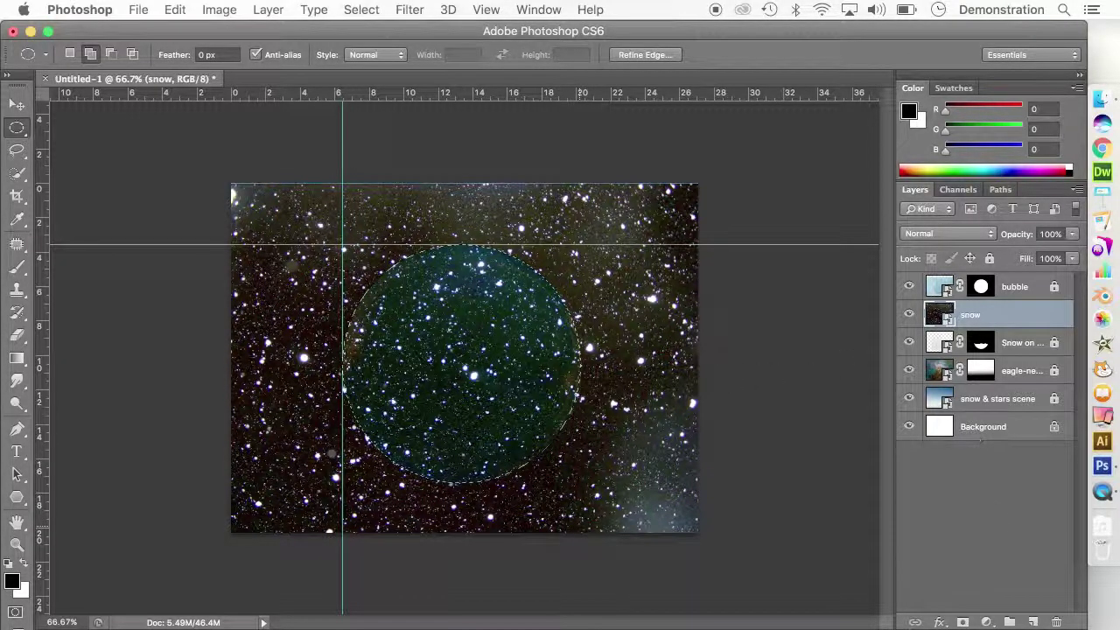
click(963, 622)
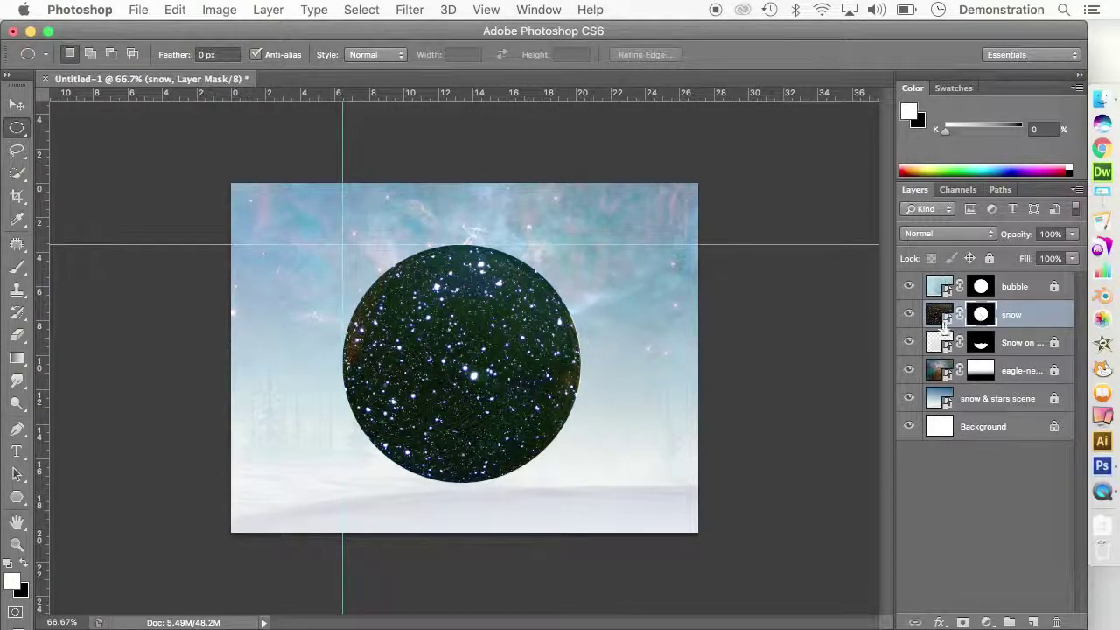
drag(994, 348, 1019, 369)
- Set the snow layer's blend mode to Screen and lock it fully
click(973, 238)
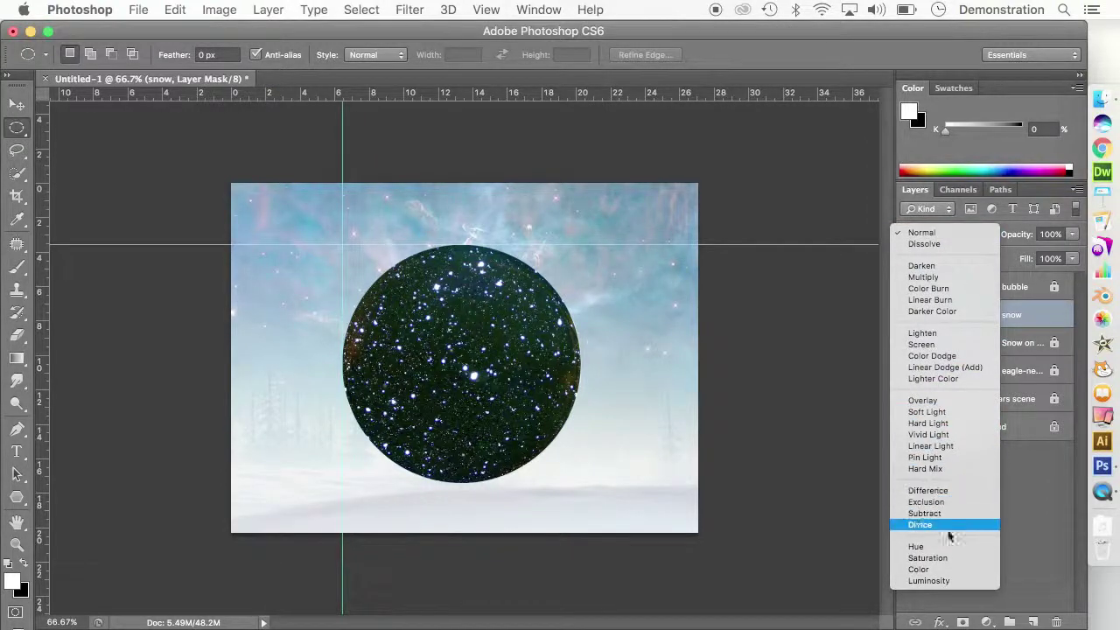
click(921, 344)
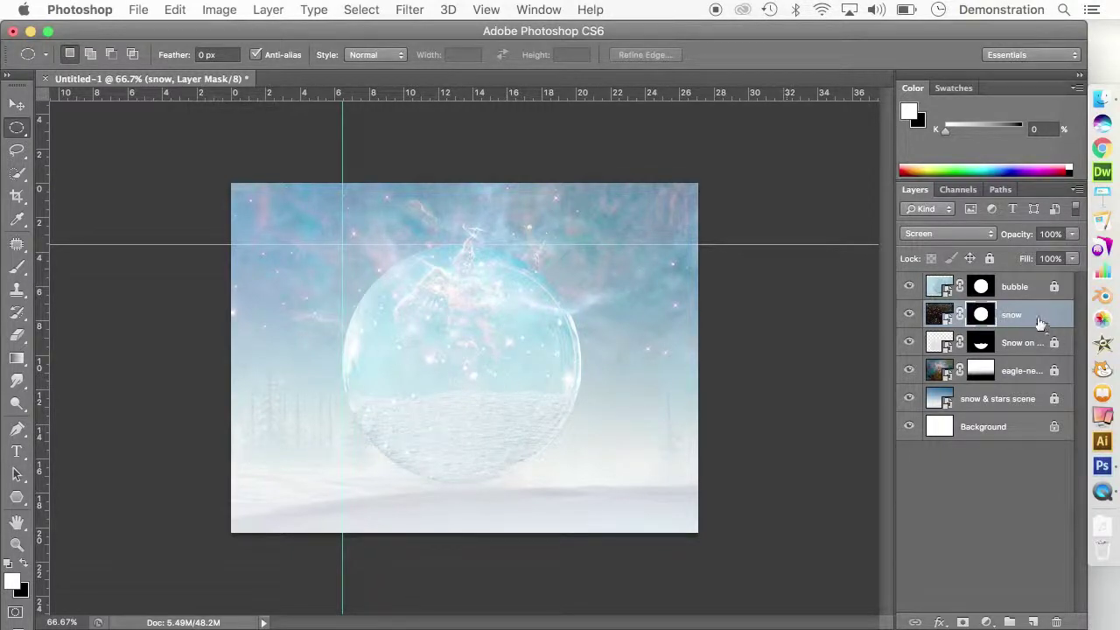
click(990, 259)
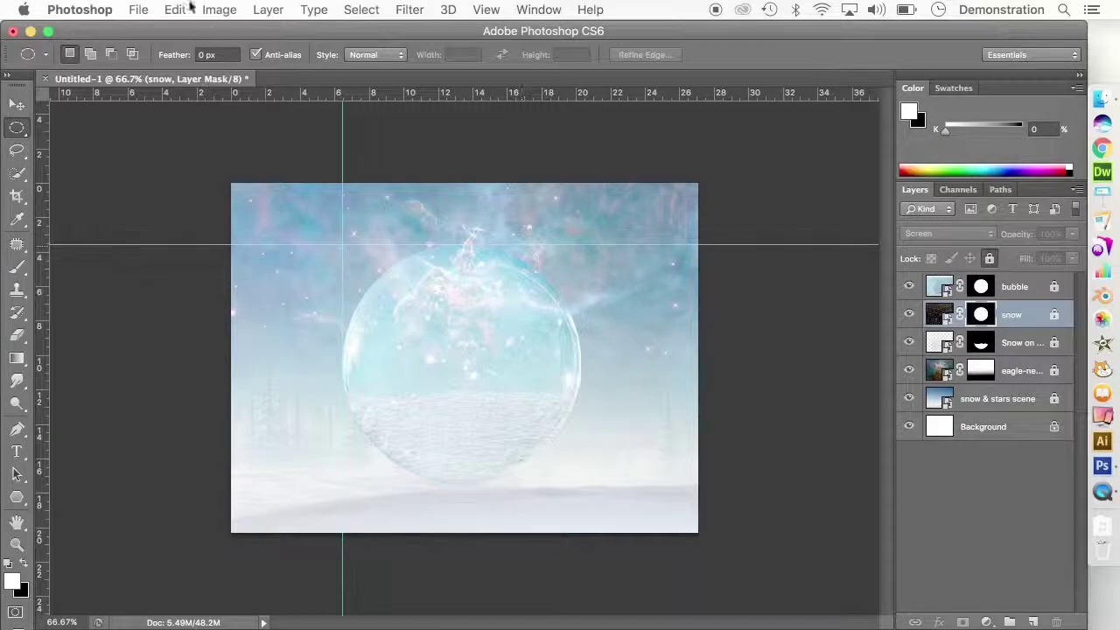
click(139, 11)
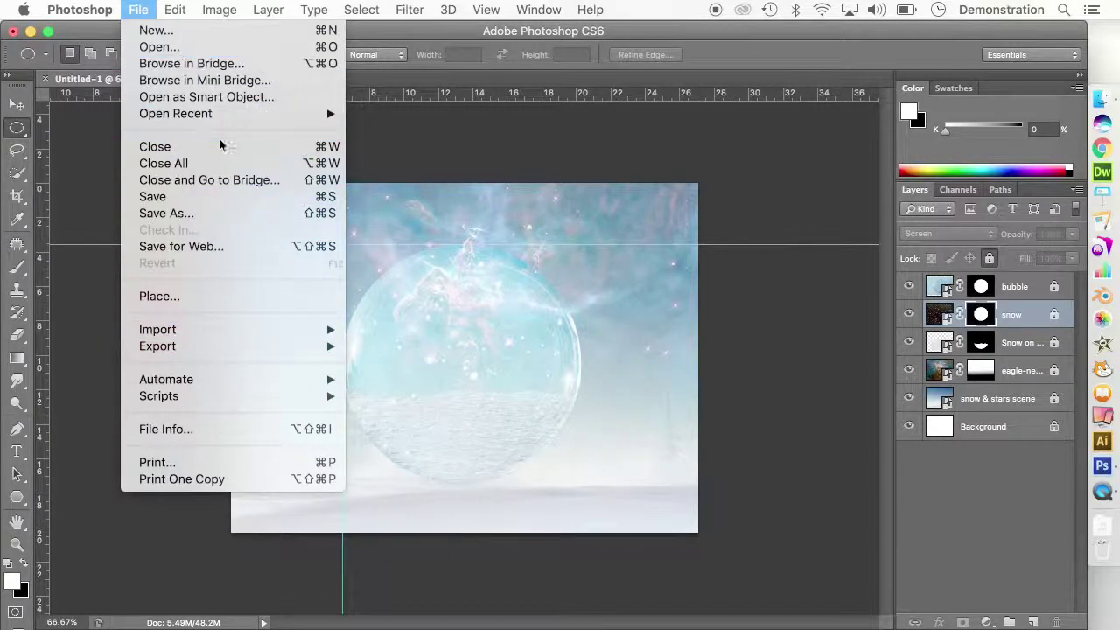
- Place owl-snowglobe.jpg into the composite as a new layer
click(219, 298)
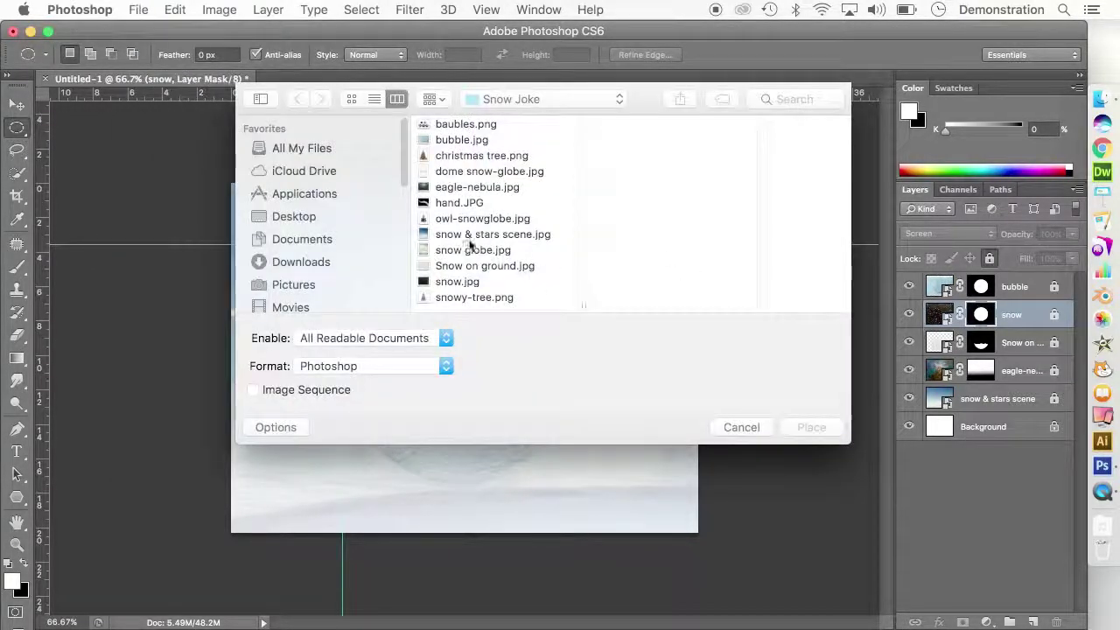
click(476, 219)
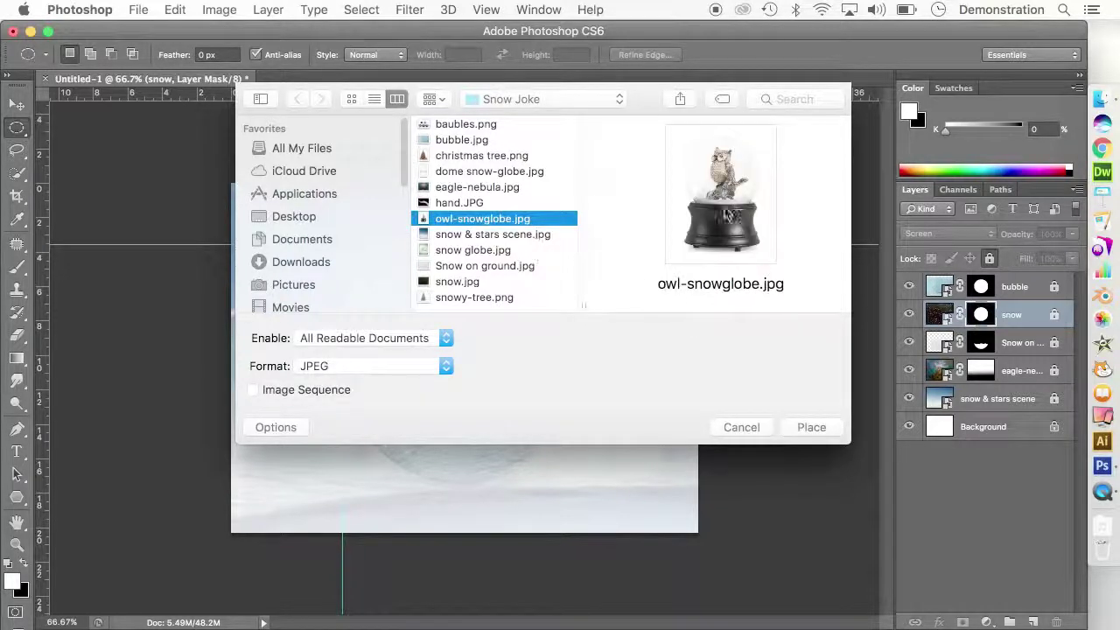
click(811, 427)
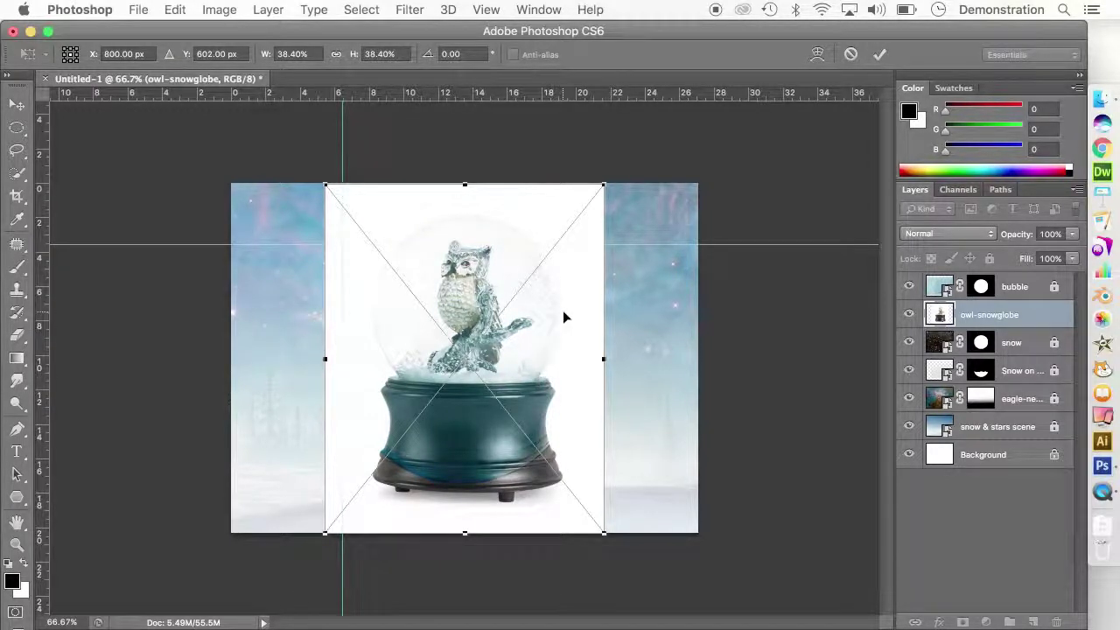
- Commit the owl-snowglobe placement and zoom in on the snow globe
key(Return)
key(m)
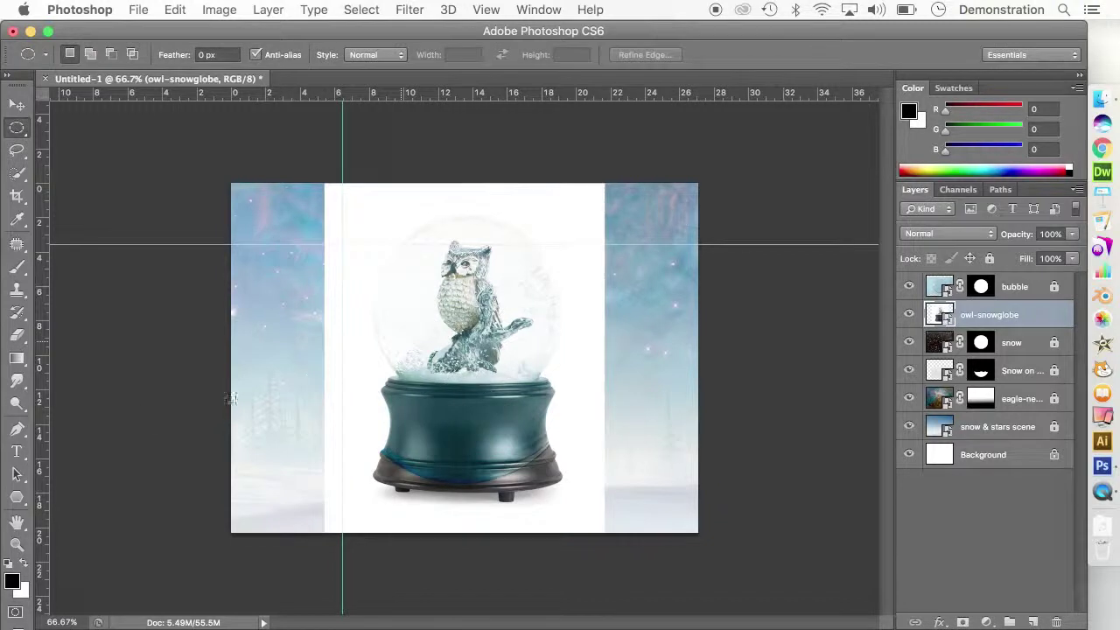
click(16, 543)
drag(367, 357, 440, 475)
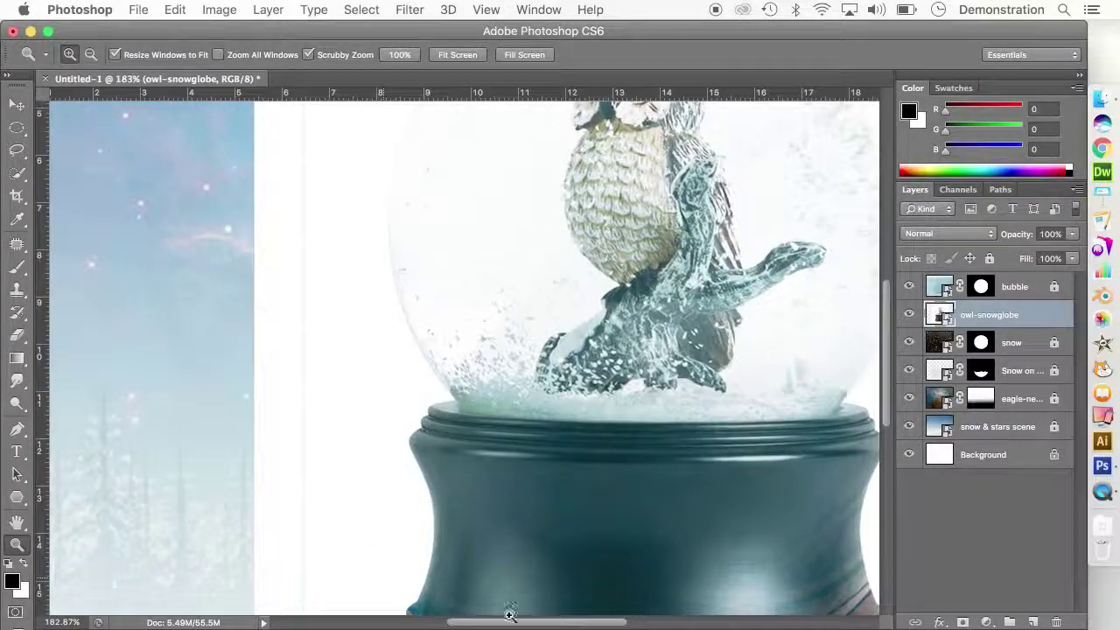
drag(553, 625, 584, 621)
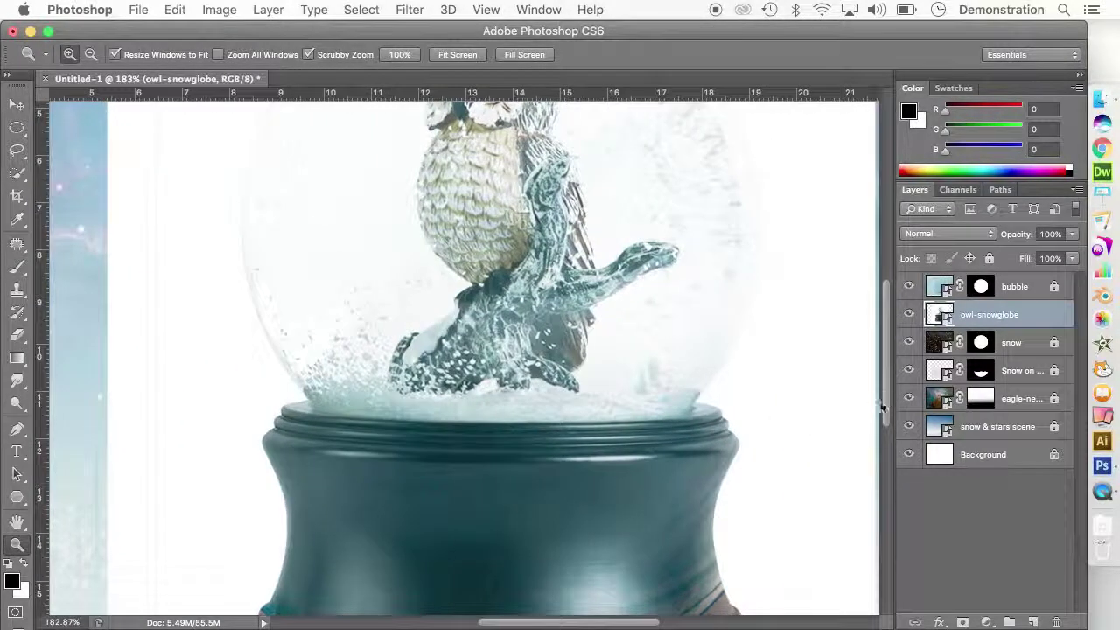
drag(885, 401, 886, 448)
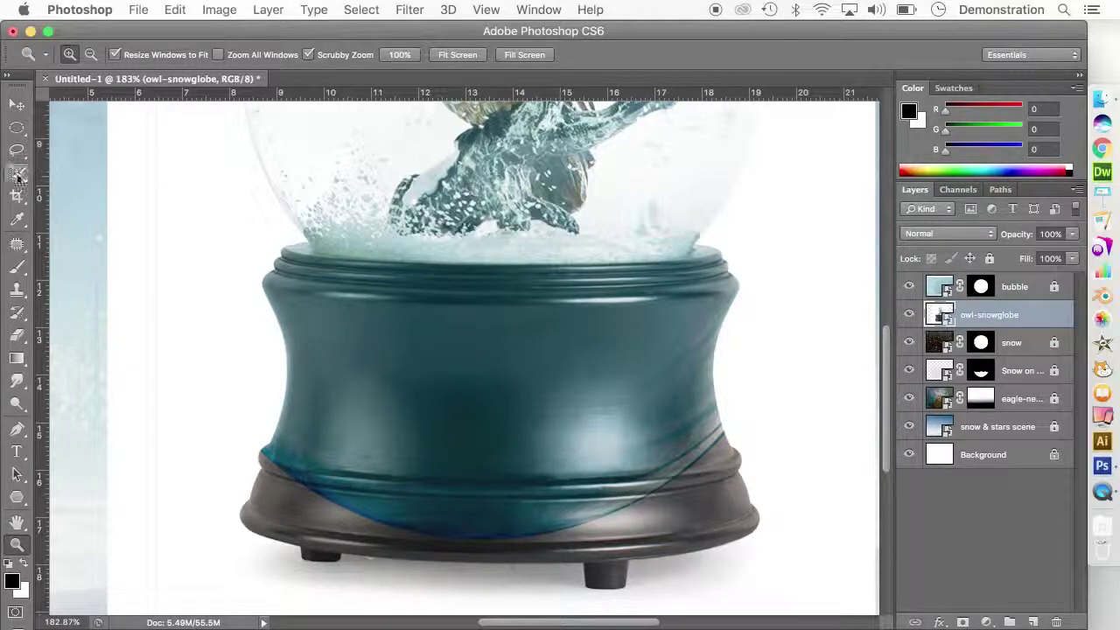
- Select the globe's dark base with a 100 px Quick Selection brush
click(17, 174)
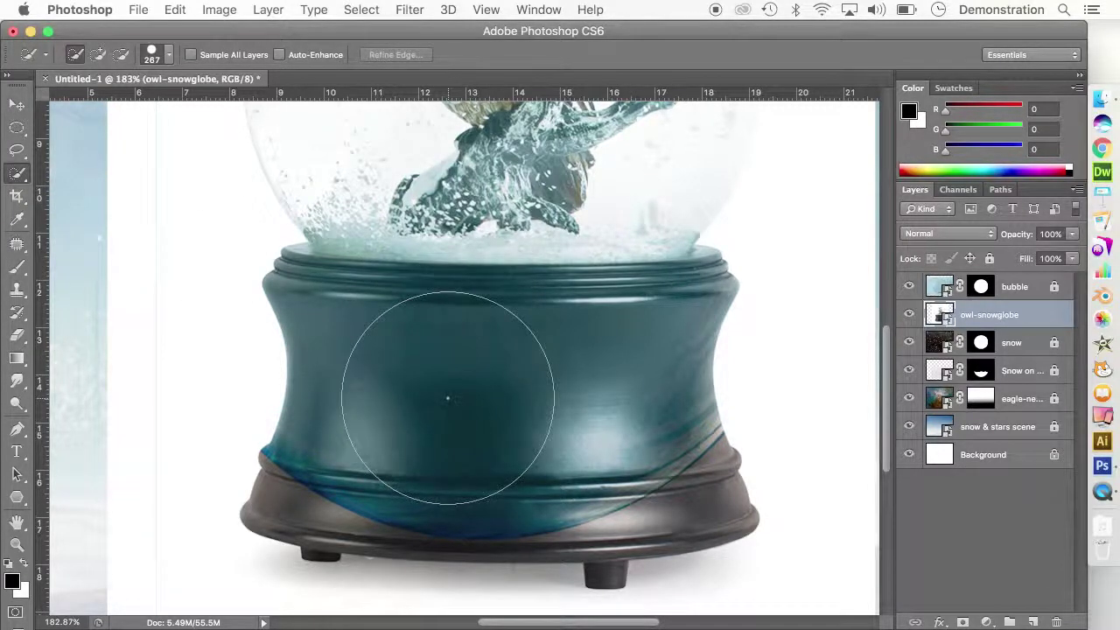
click(169, 55)
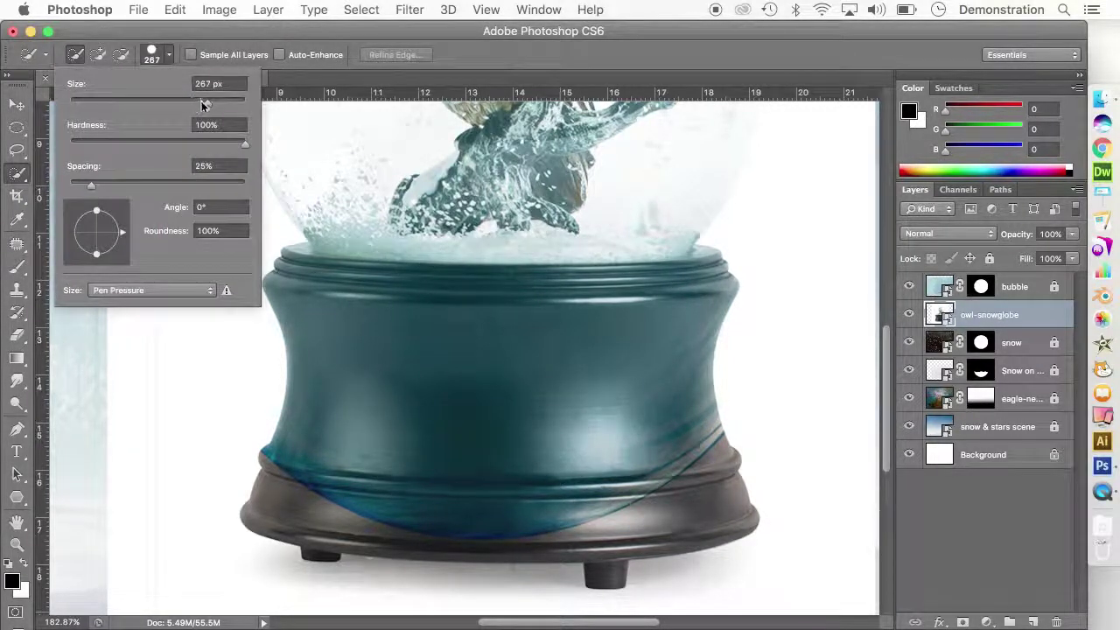
drag(186, 104, 158, 104)
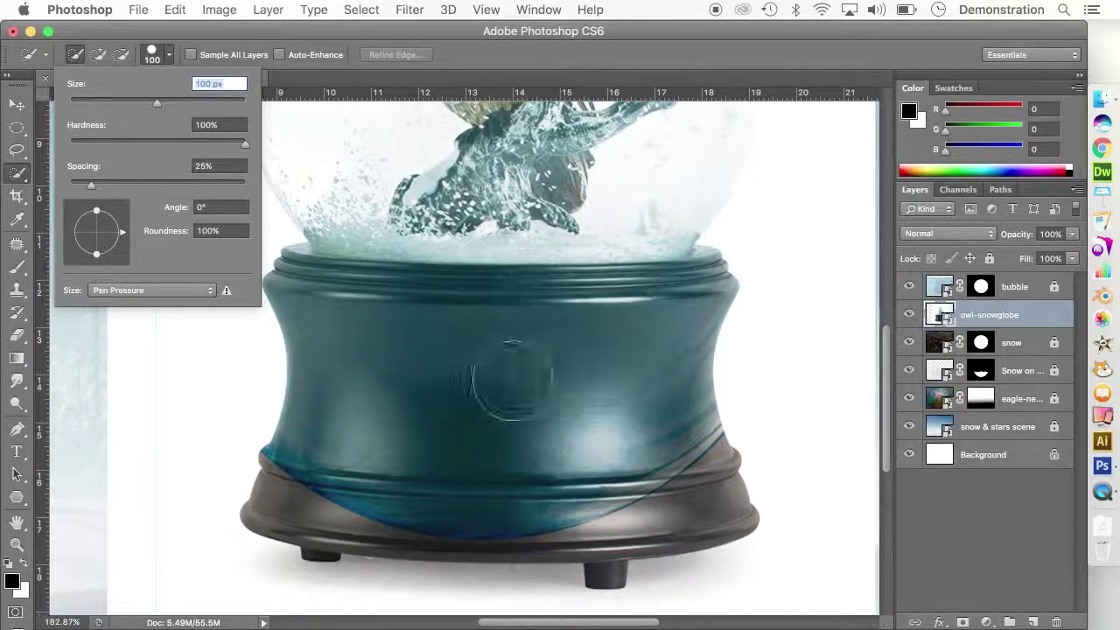
key(Return)
click(558, 407)
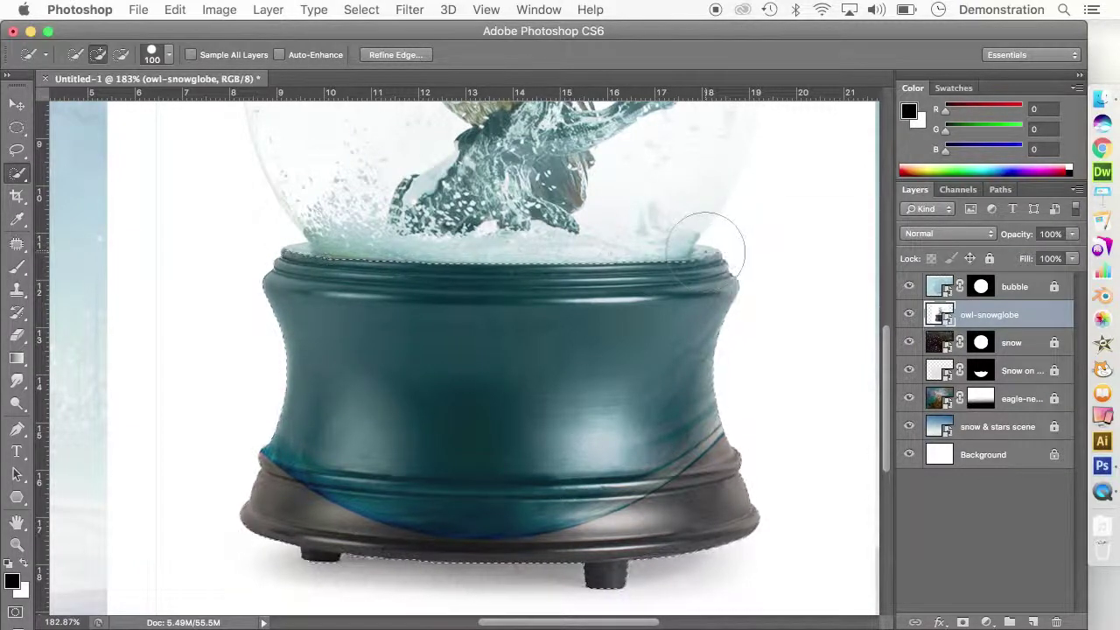
click(17, 544)
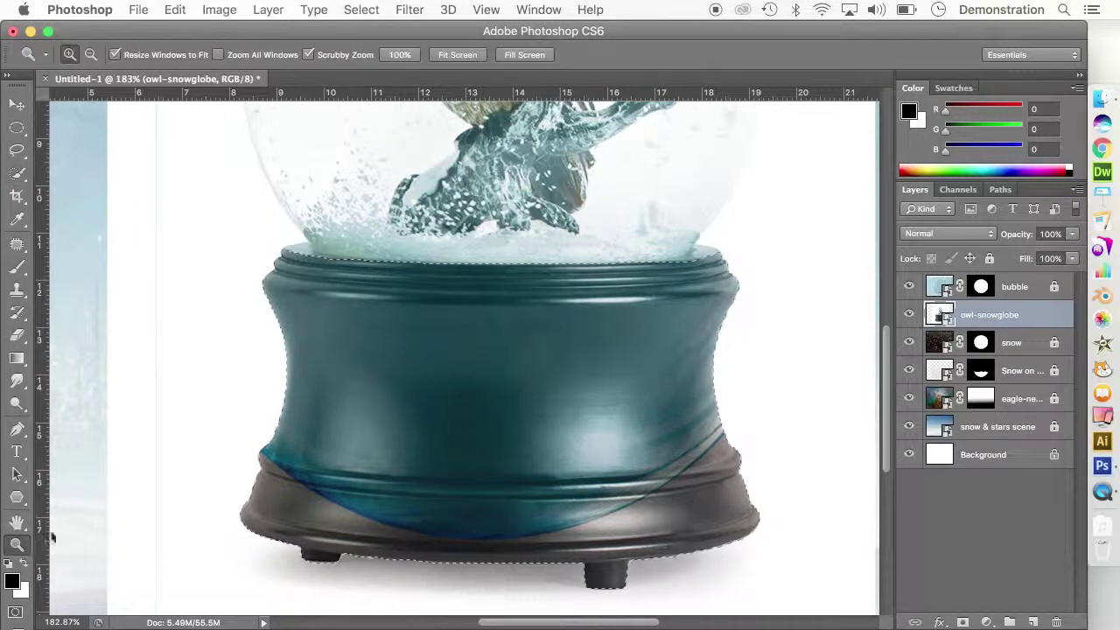
drag(288, 237, 366, 356)
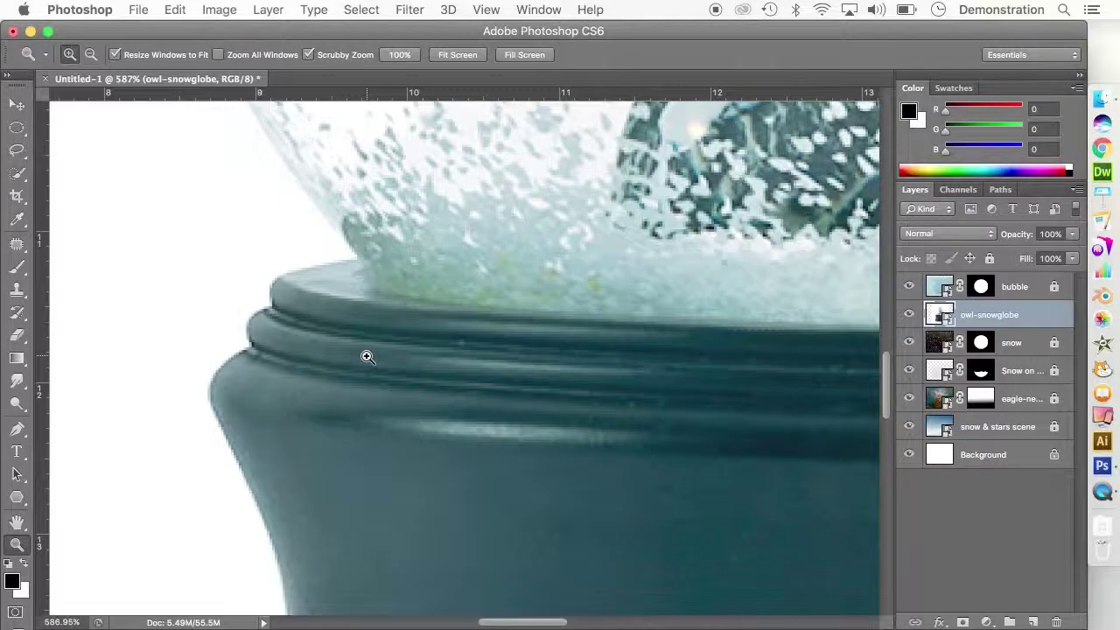
- Add the left rim top to the selection with the Magnetic Lasso in Add mode
click(20, 154)
click(21, 154)
click(20, 154)
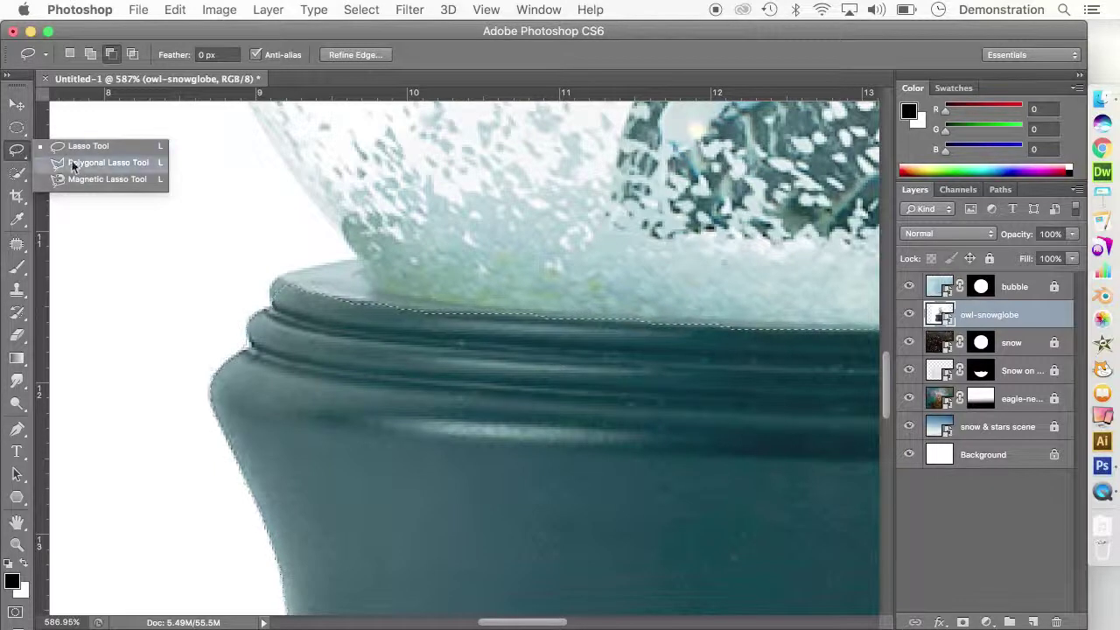
click(97, 180)
click(91, 55)
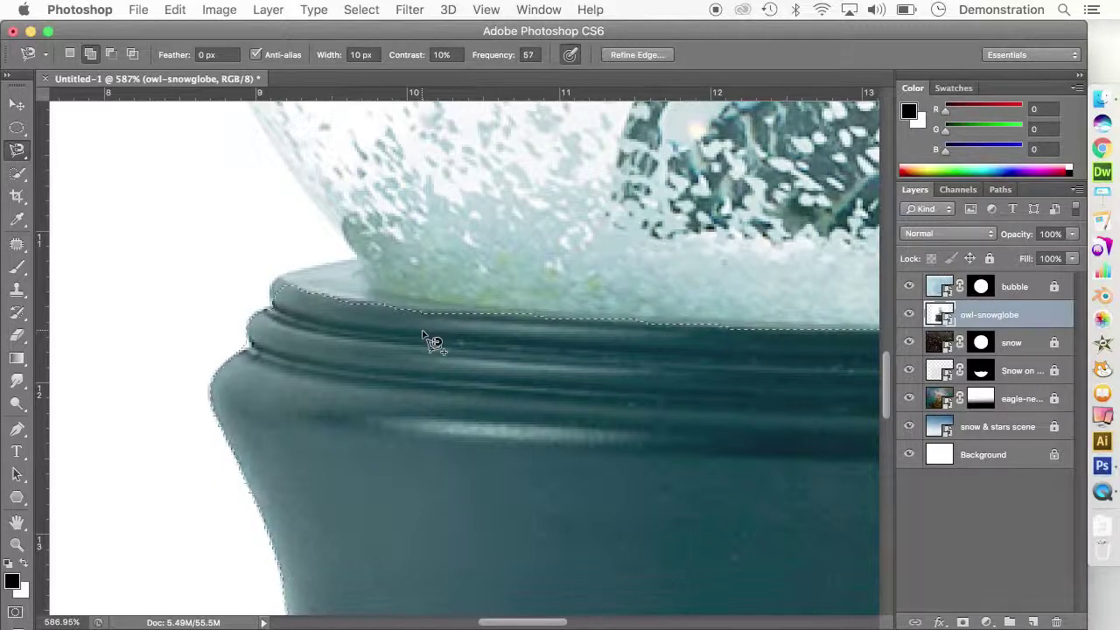
click(355, 256)
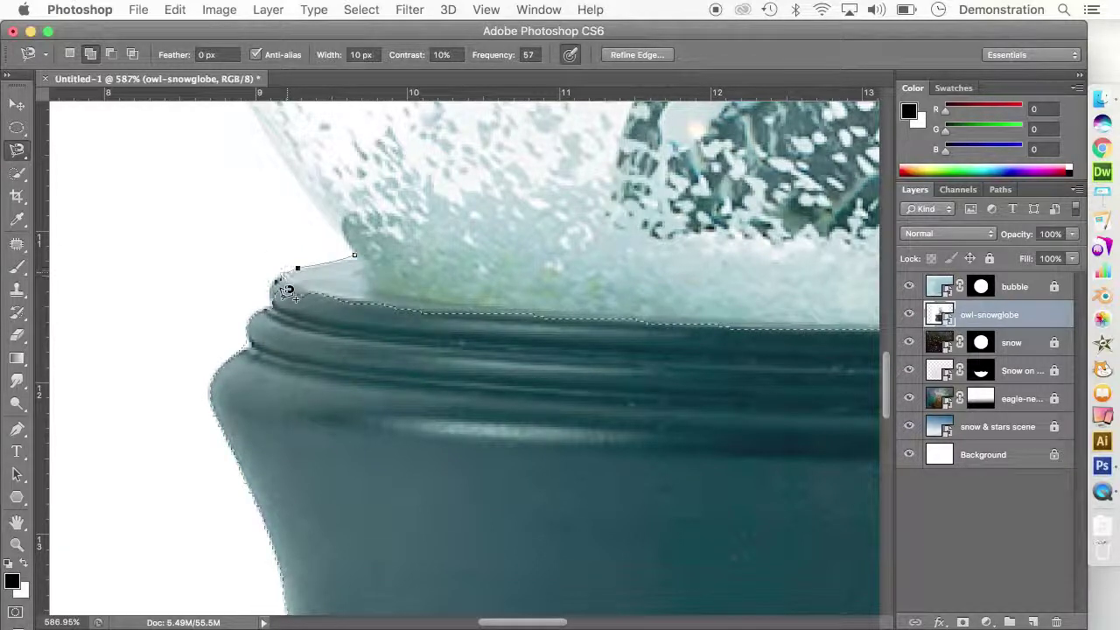
key(Caps_Lock)
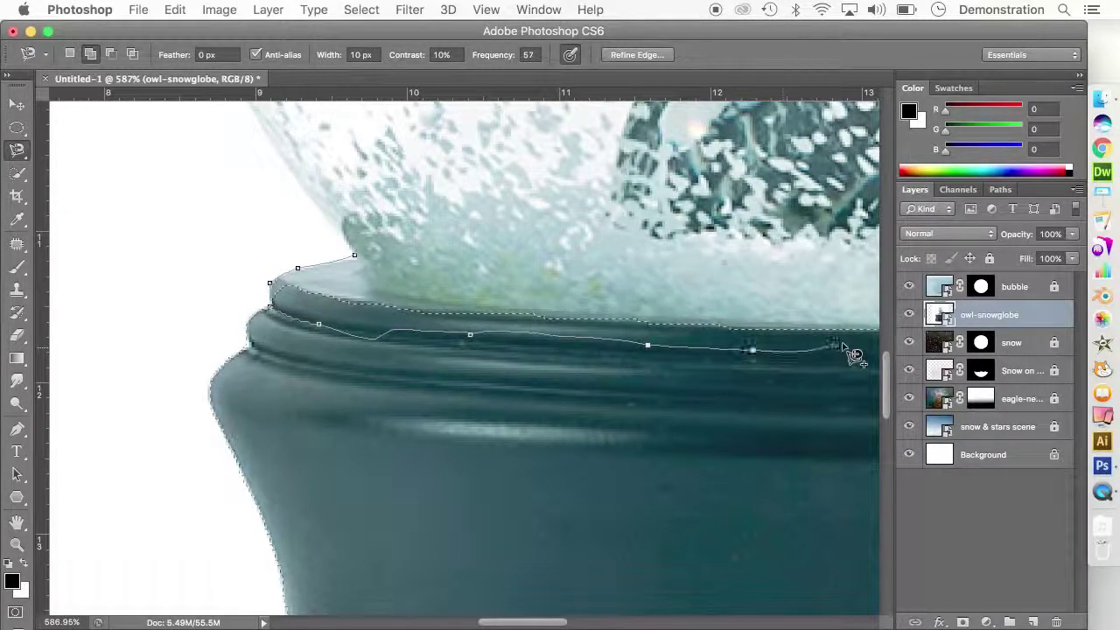
key(Caps_Lock)
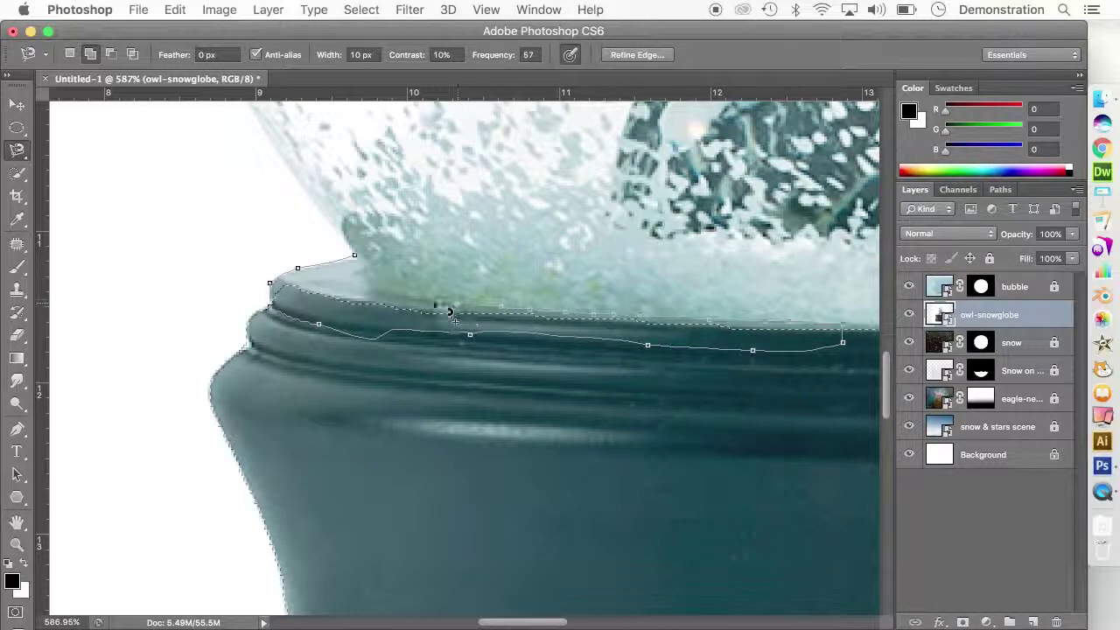
double_click(362, 259)
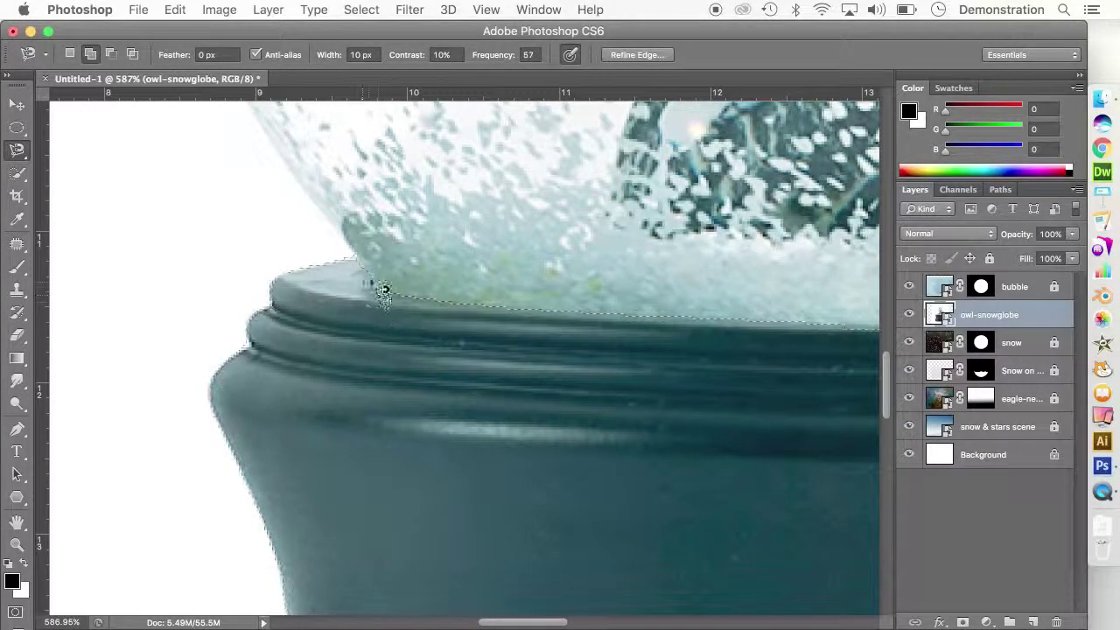
- Add the right side of the rim top to the base selection
scroll(544, 620, right, 2)
drag(544, 621, 658, 621)
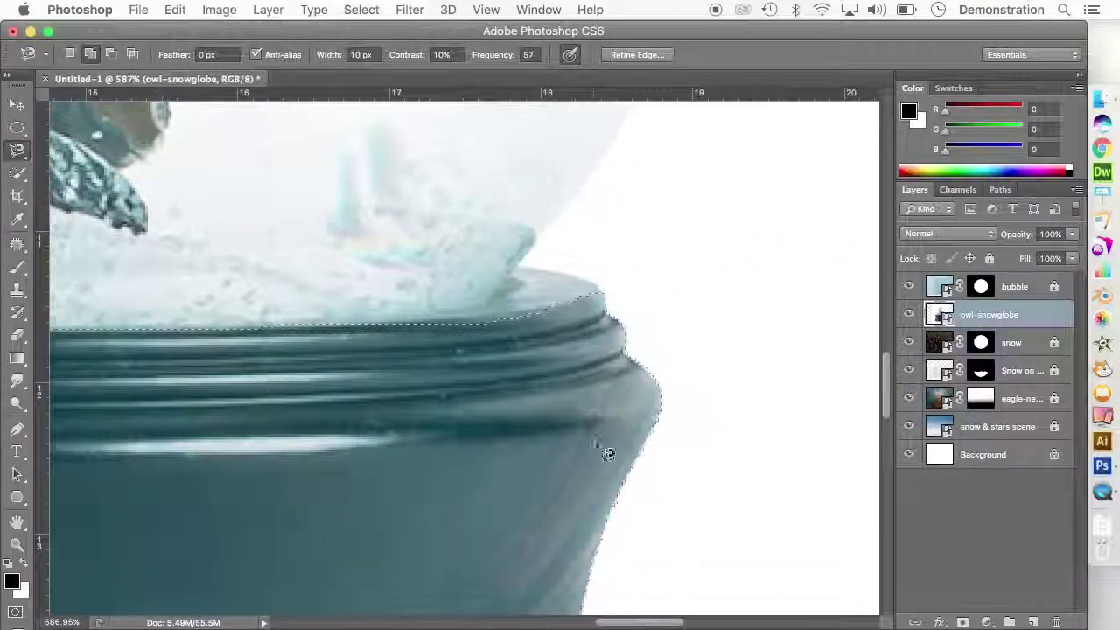
click(520, 265)
click(557, 272)
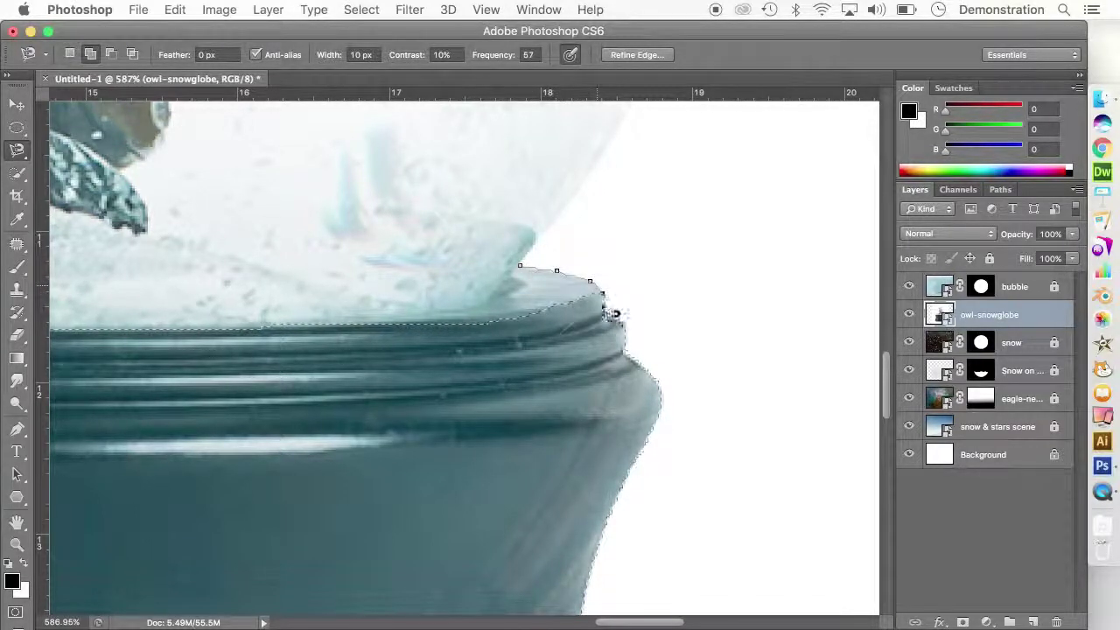
click(274, 320)
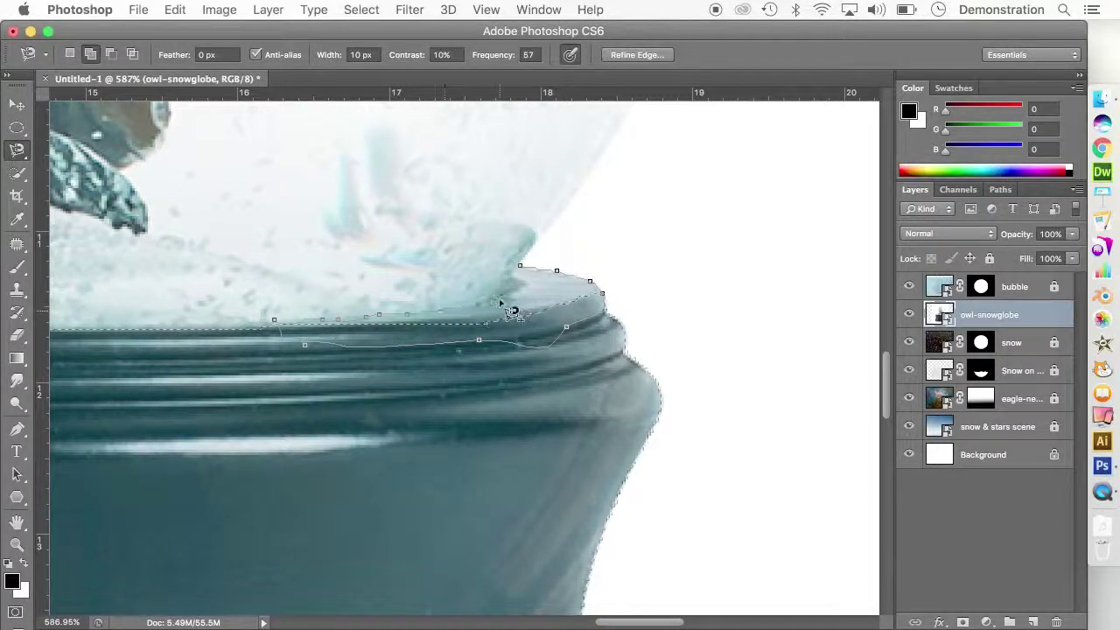
click(522, 268)
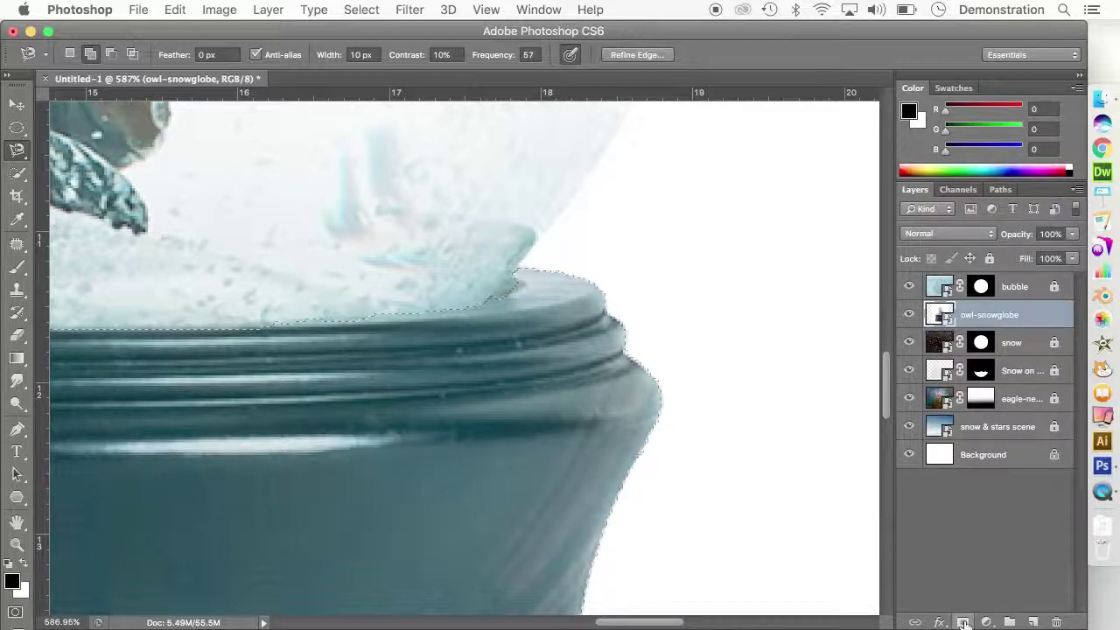
- Mask the owl-snowglobe layer to the base selection and move it to the top of the stack
click(963, 622)
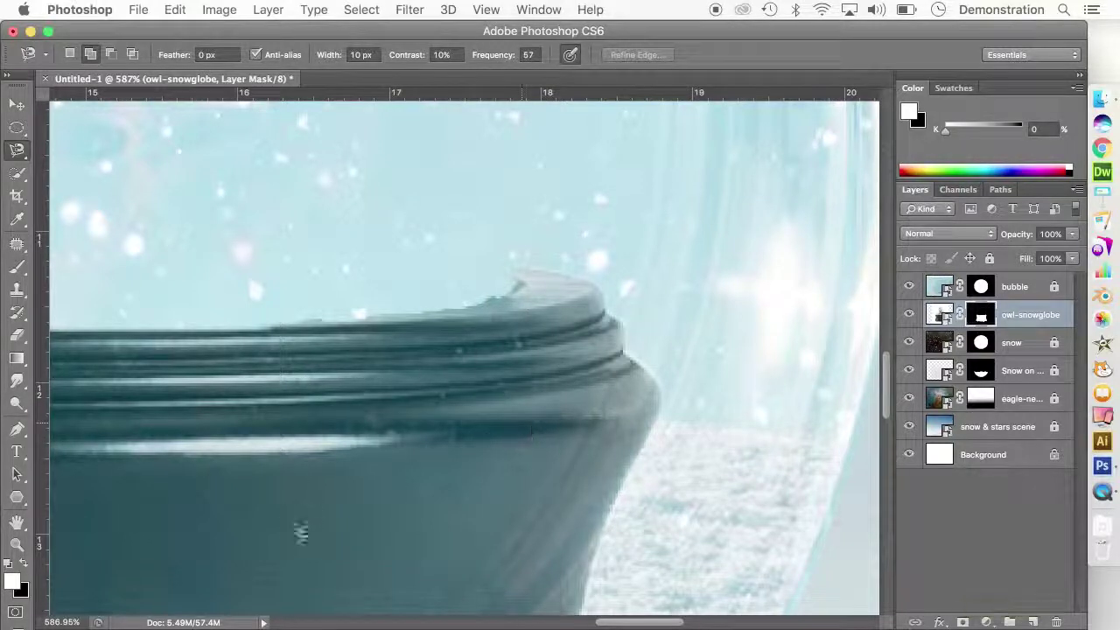
click(81, 621)
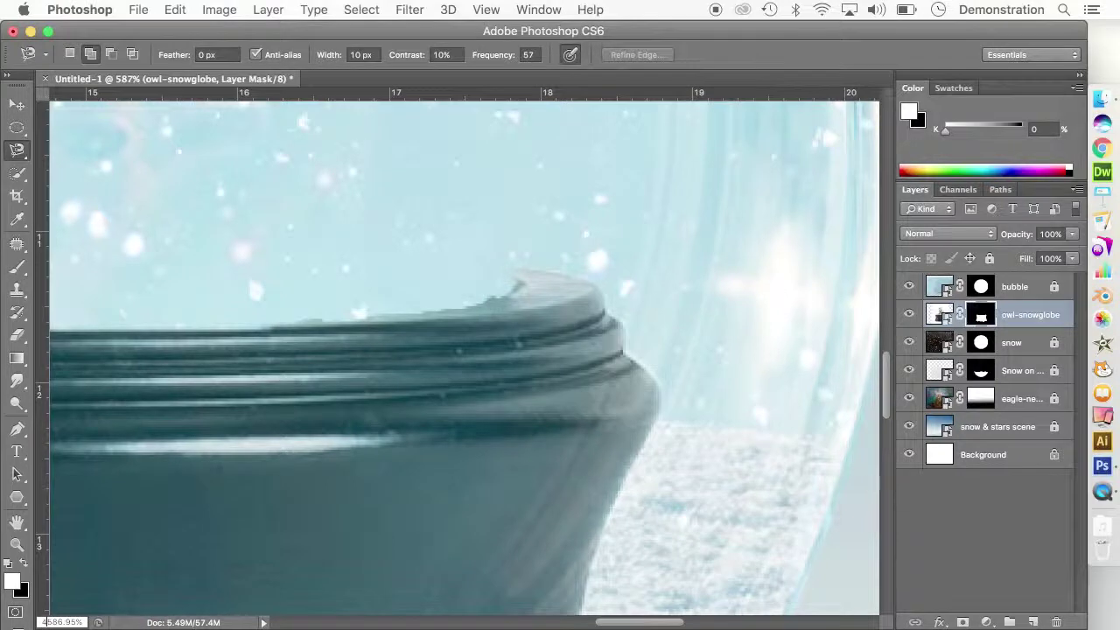
double_click(17, 543)
alt+click(409, 381)
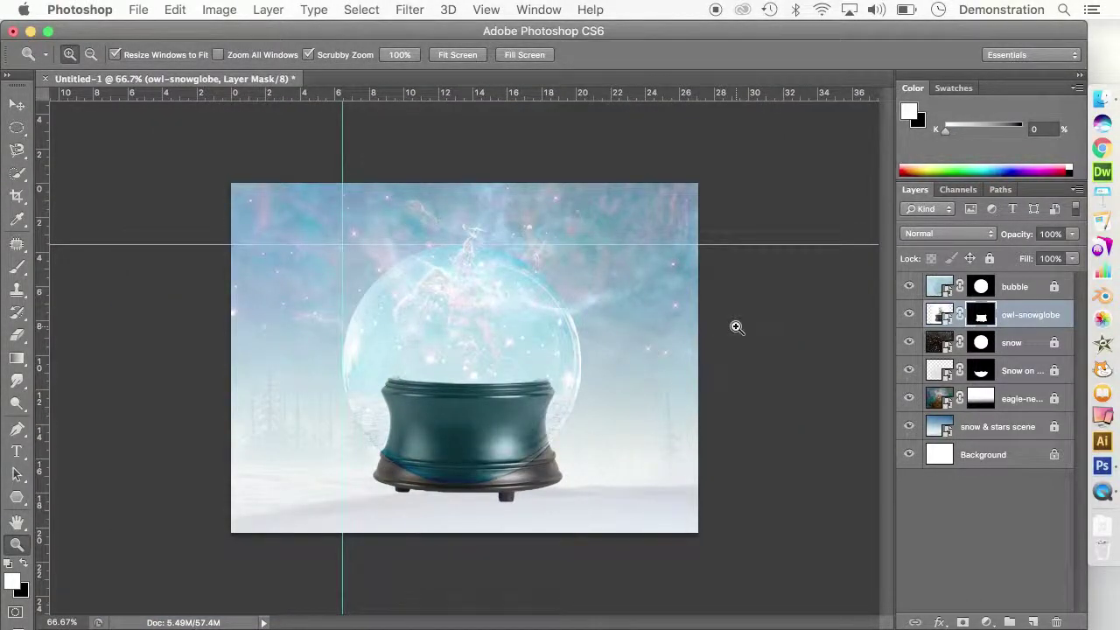
drag(1017, 319, 1015, 280)
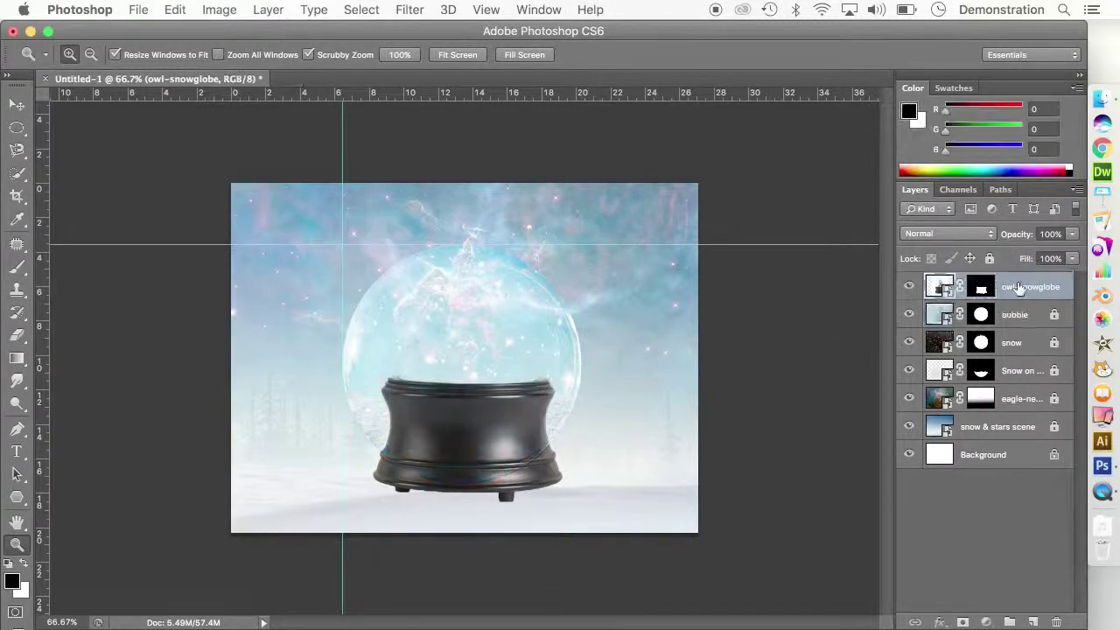
- Lower the globe base under the bubble, enlarge it to about 126%, and lock it
click(17, 105)
drag(475, 428, 480, 493)
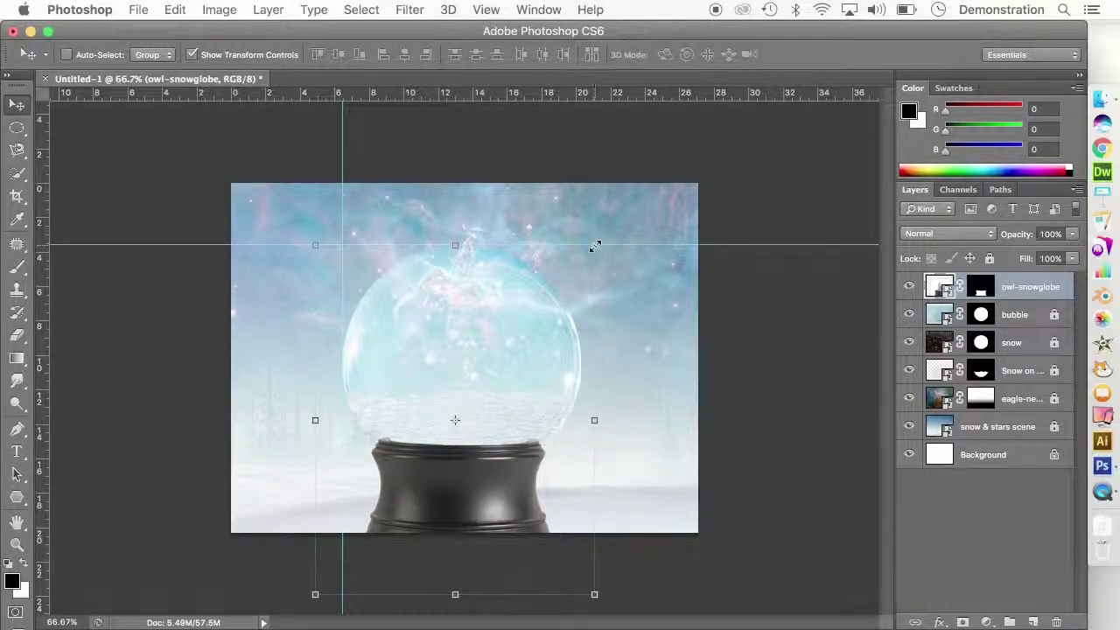
drag(594, 245, 641, 211)
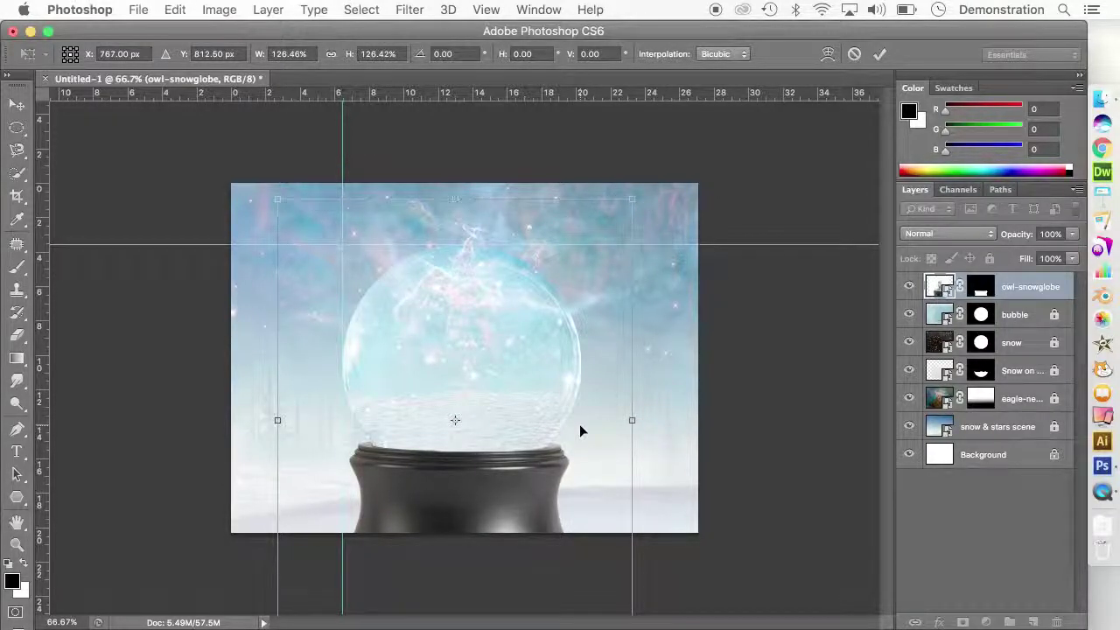
key(Right)
key(Right)
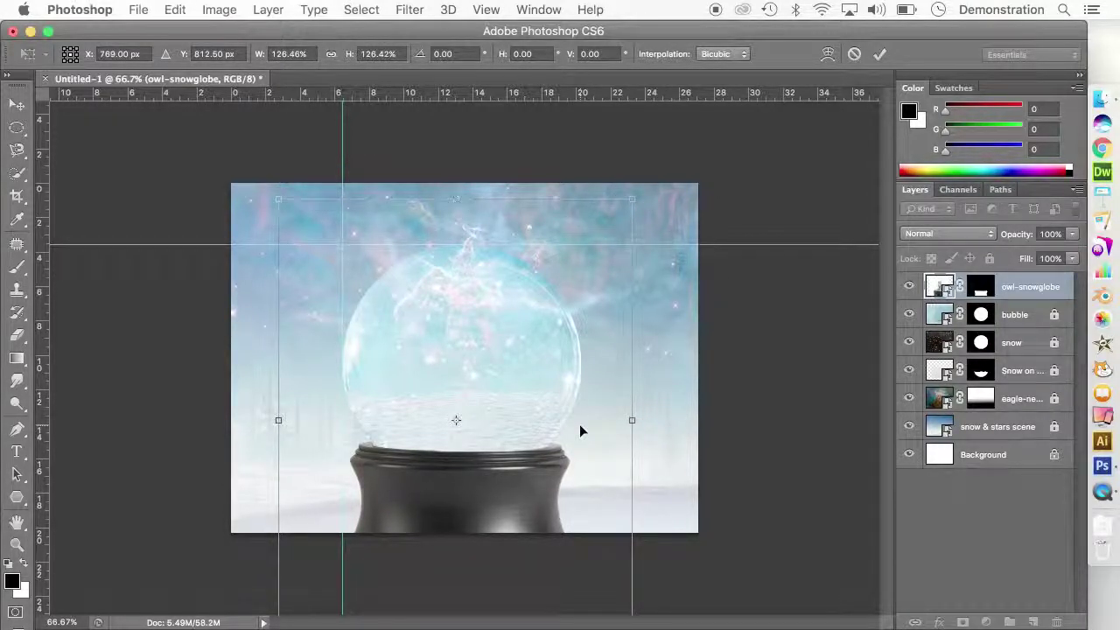
key(Right)
key(Right)
key(Right)
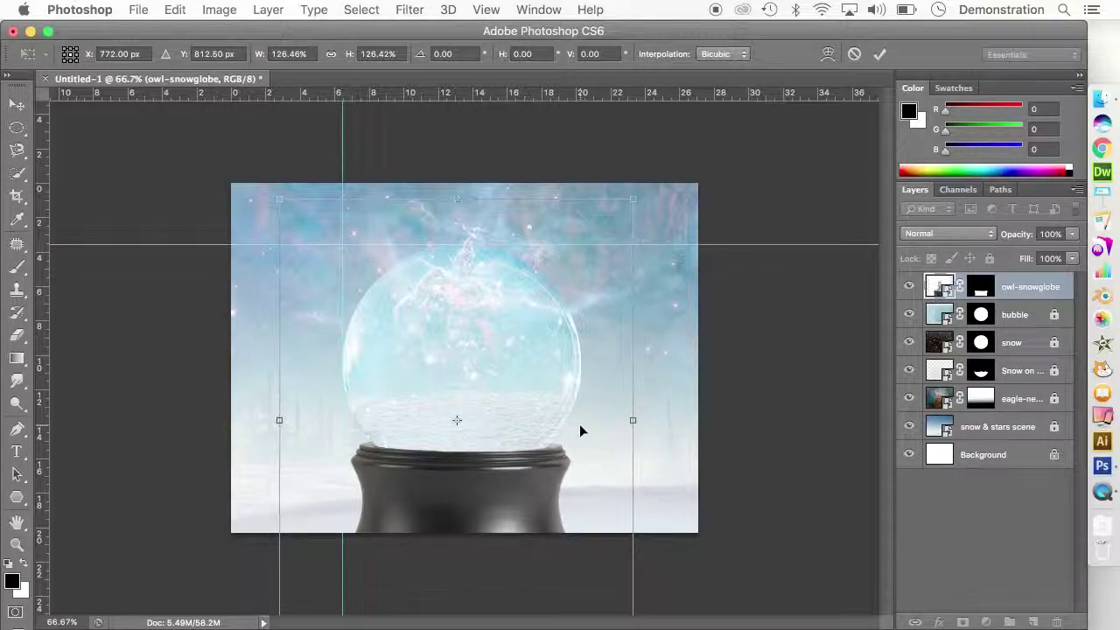
key(Return)
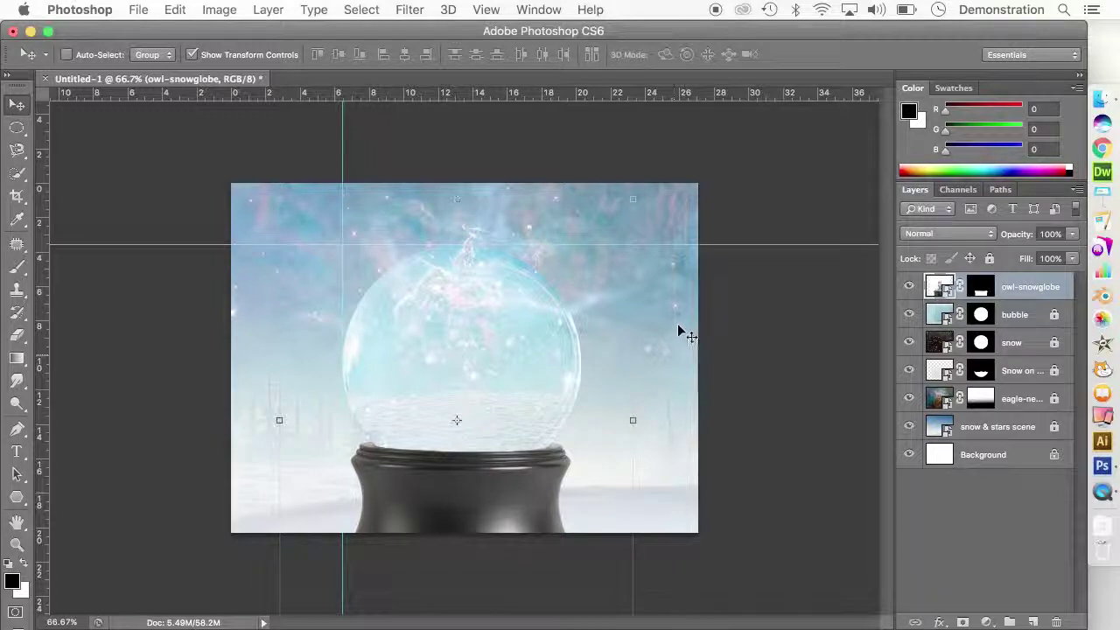
click(990, 259)
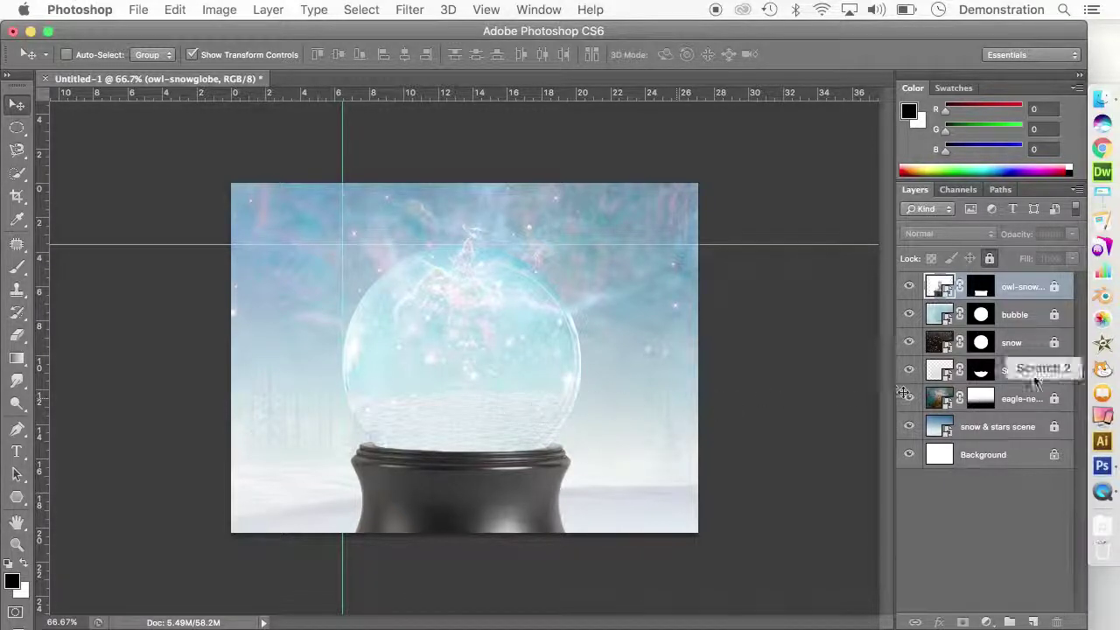
- Place christmas tree.png into the composite as a new layer
click(980, 370)
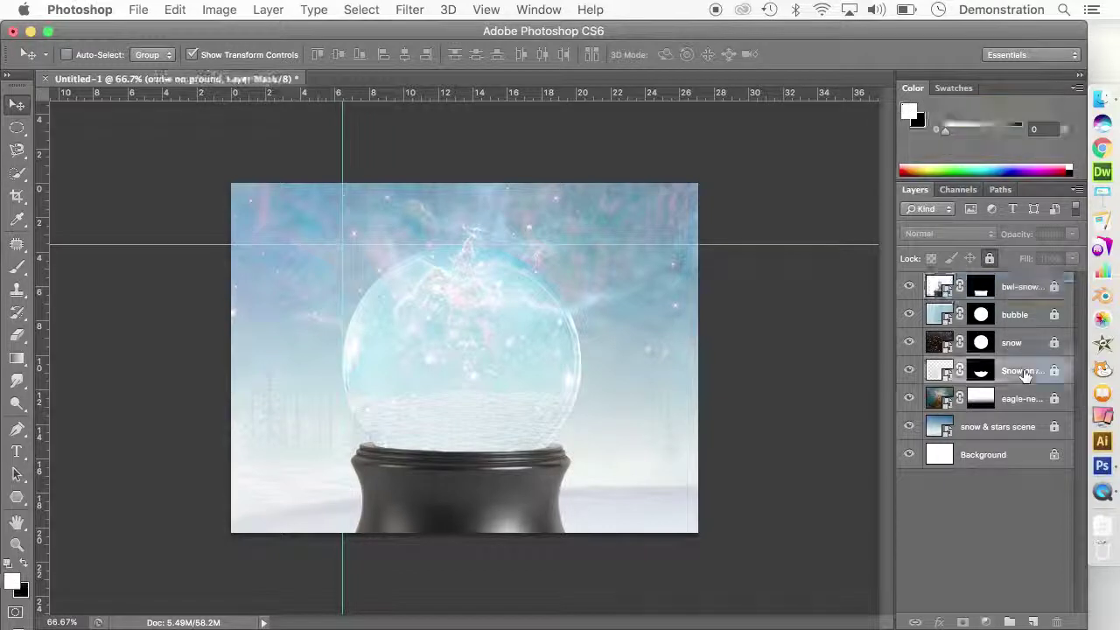
click(140, 9)
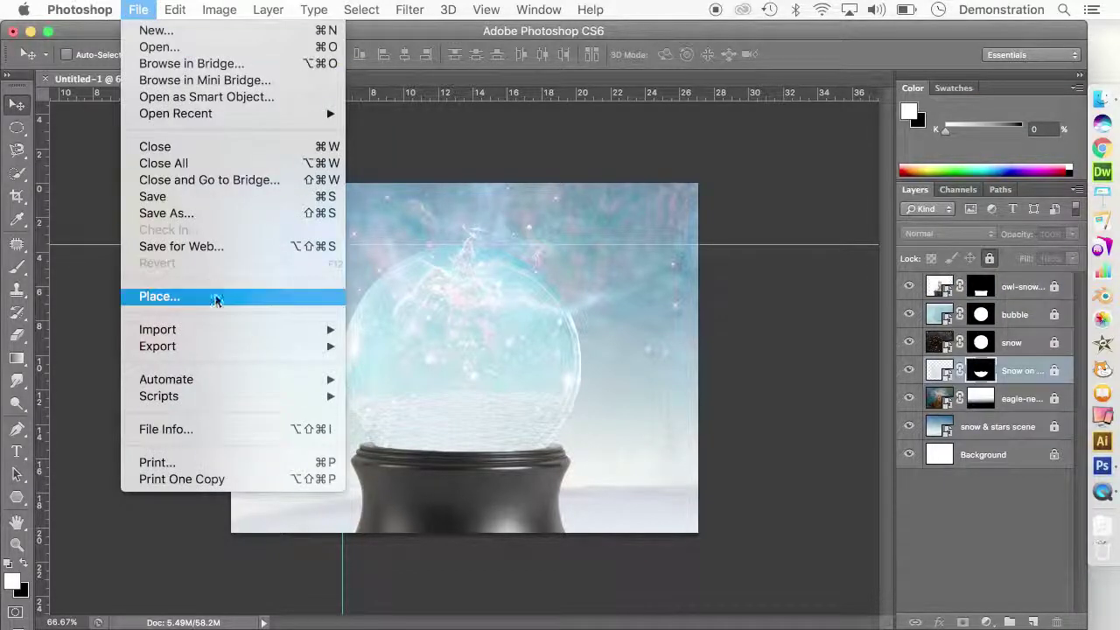
click(202, 299)
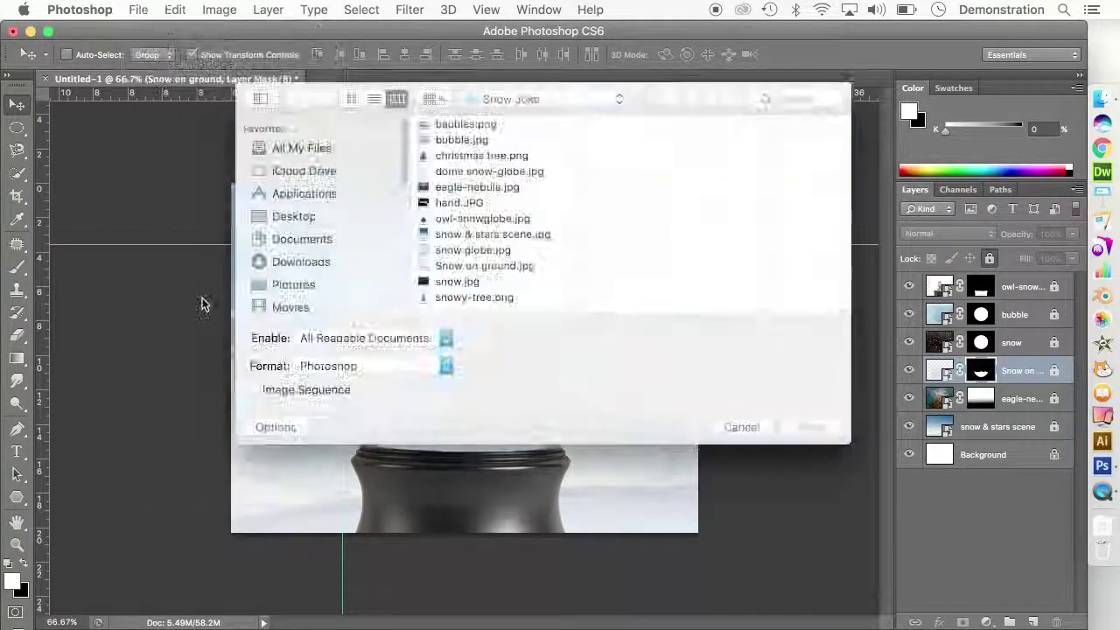
click(480, 157)
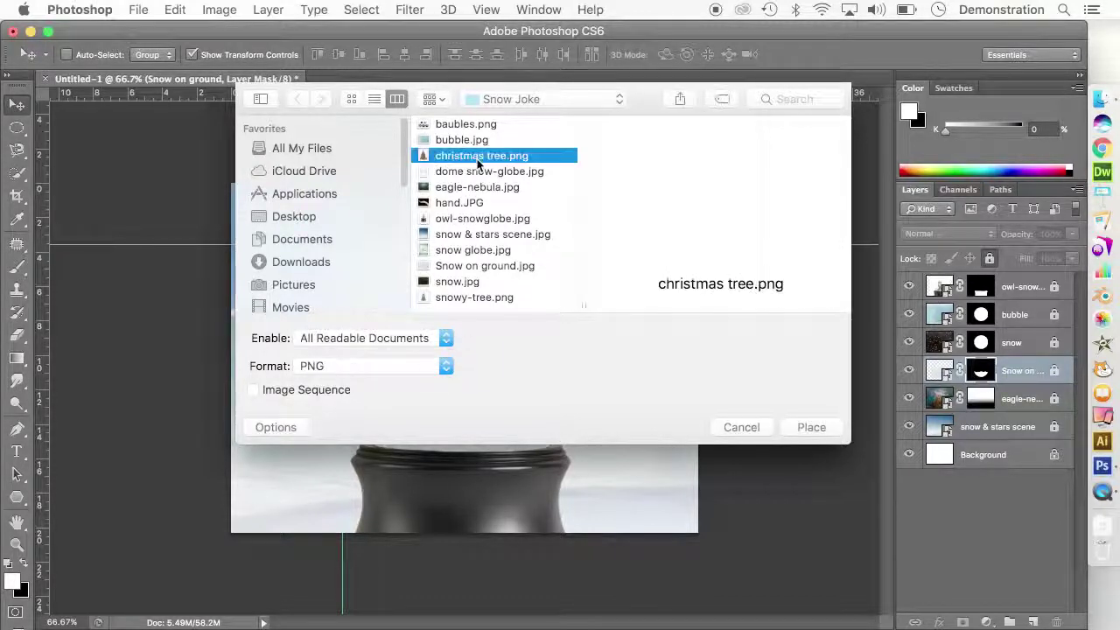
click(825, 433)
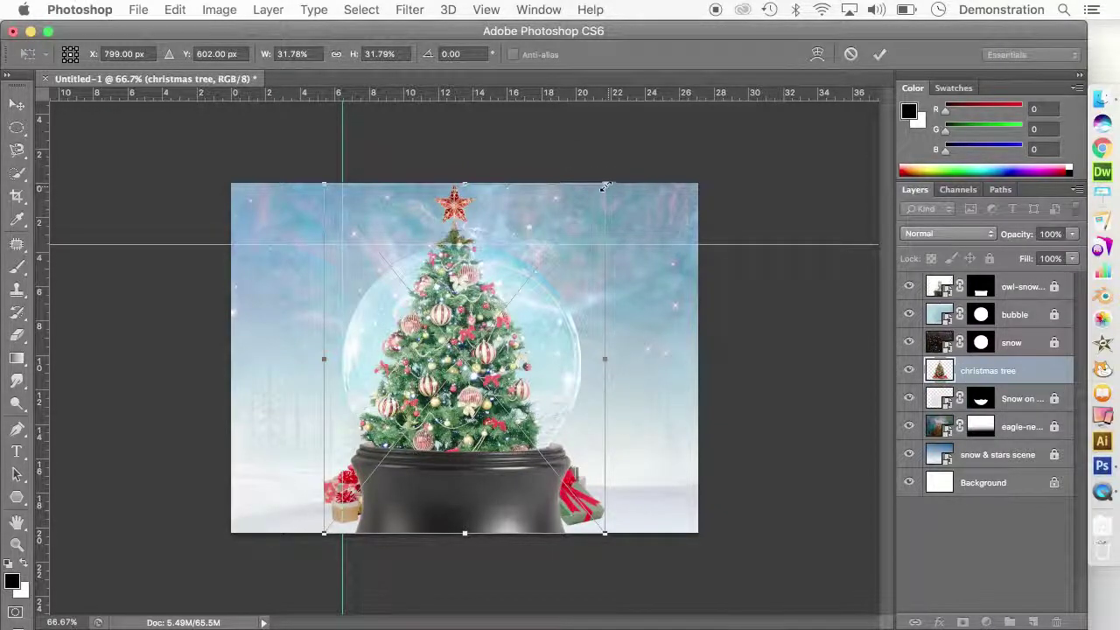
- Scale the christmas tree to about 14% and centre it inside the globe
drag(606, 184, 505, 265)
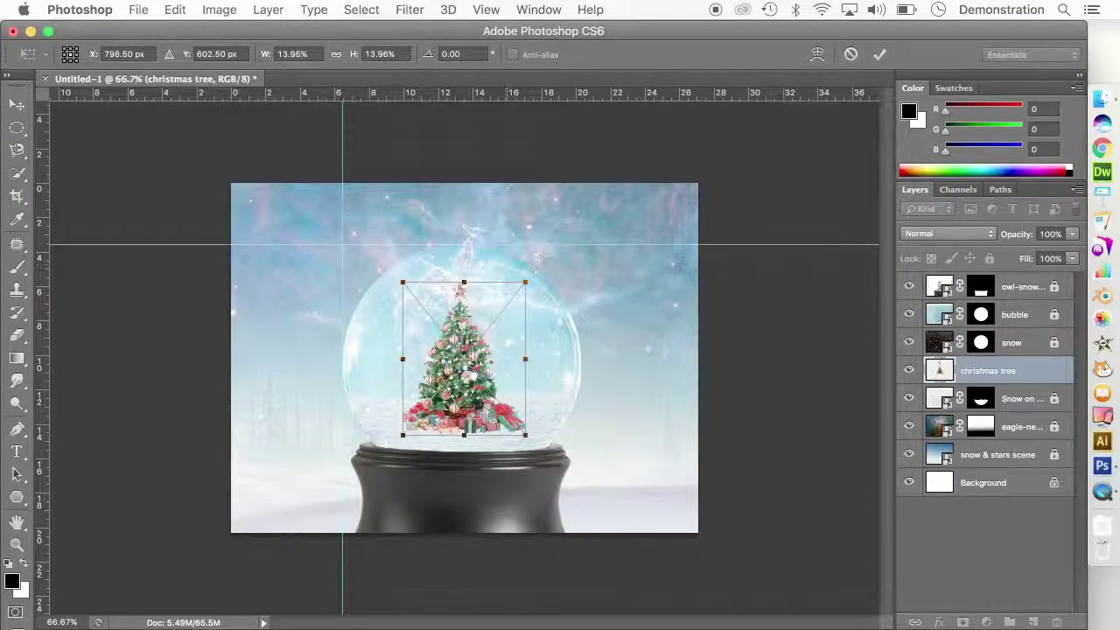
drag(461, 398, 483, 400)
key(Return)
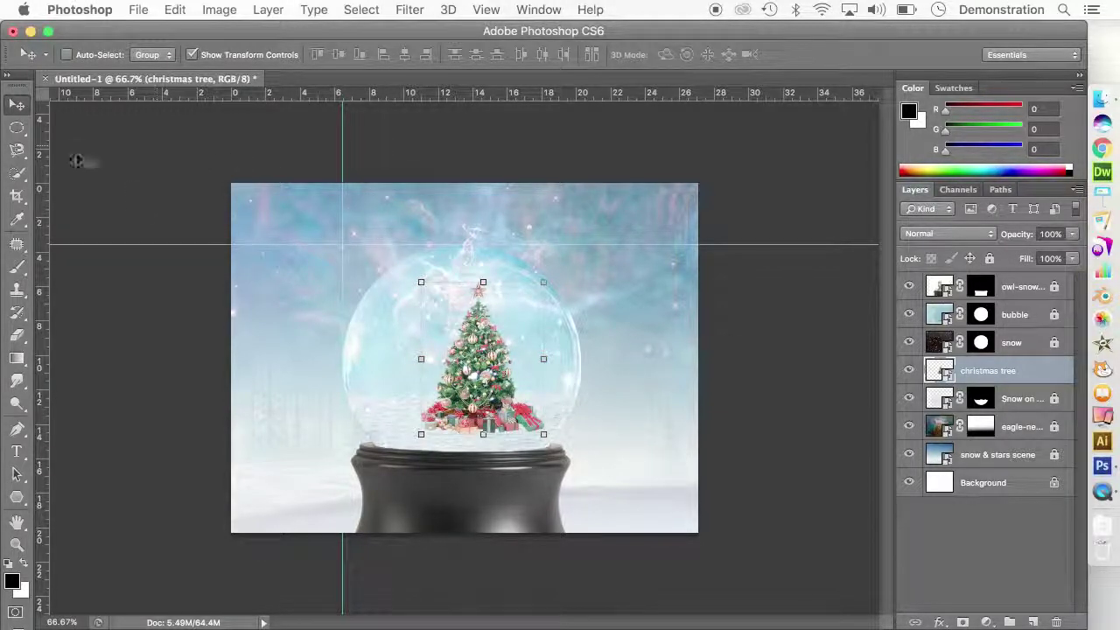
click(16, 128)
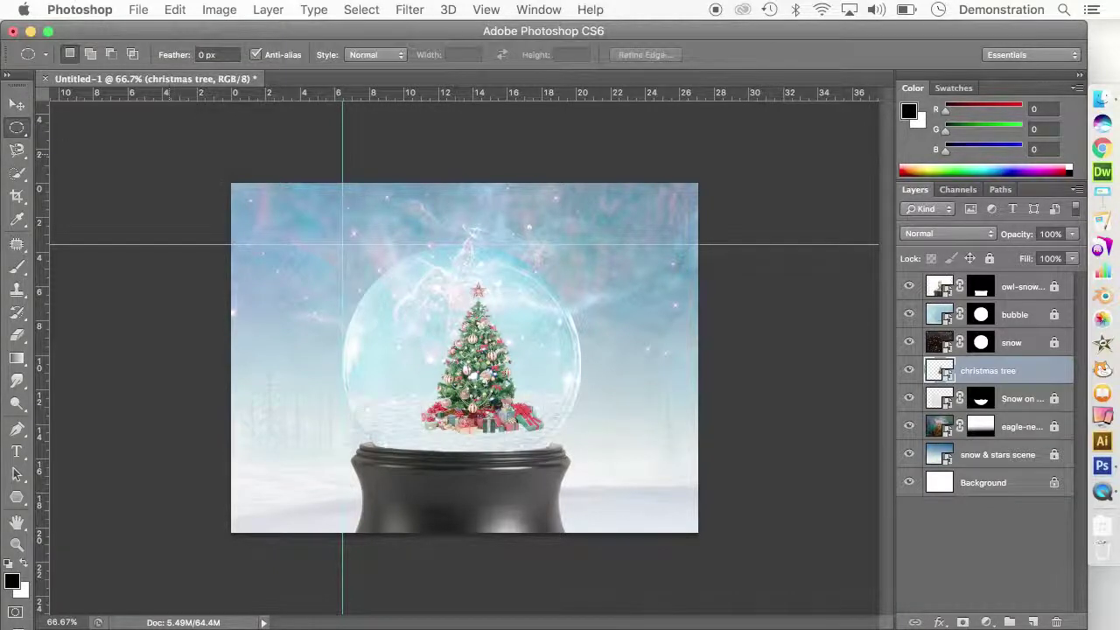